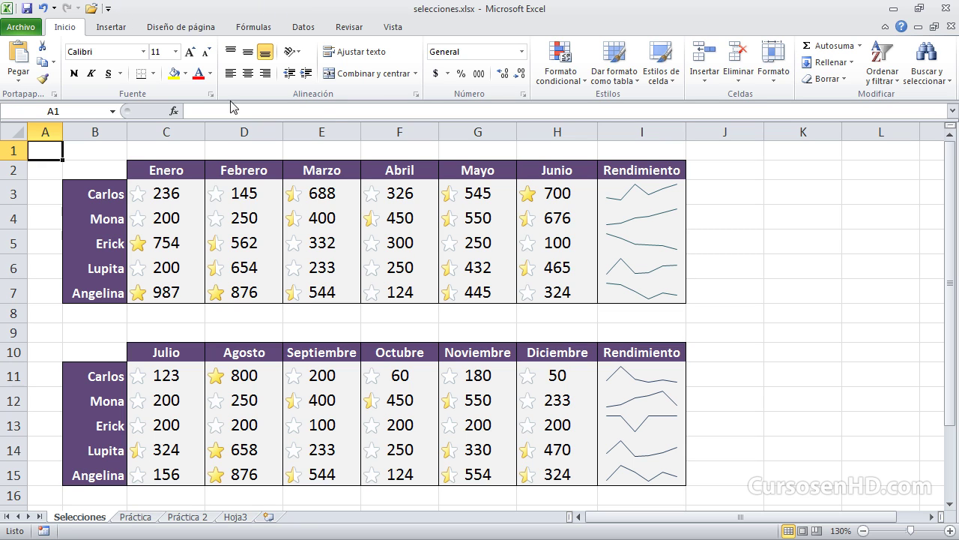
Select individual cells one at a time inside and outside the first table, including K4, B1, E5, J8 and J10.
{"action": "left_click", "coordinate": [733, 229]}
{"action": "left_click", "coordinate": [780, 222]}
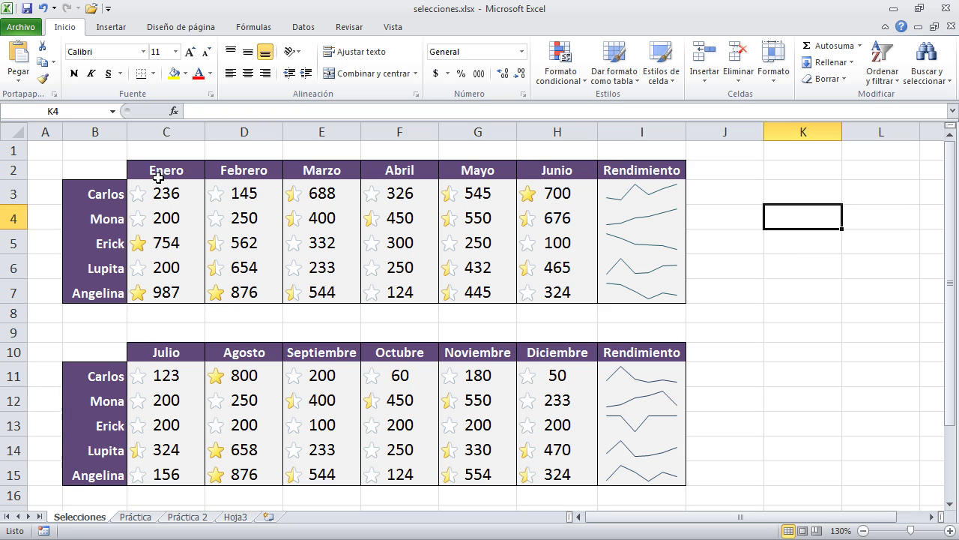
{"action": "left_click", "coordinate": [78, 155]}
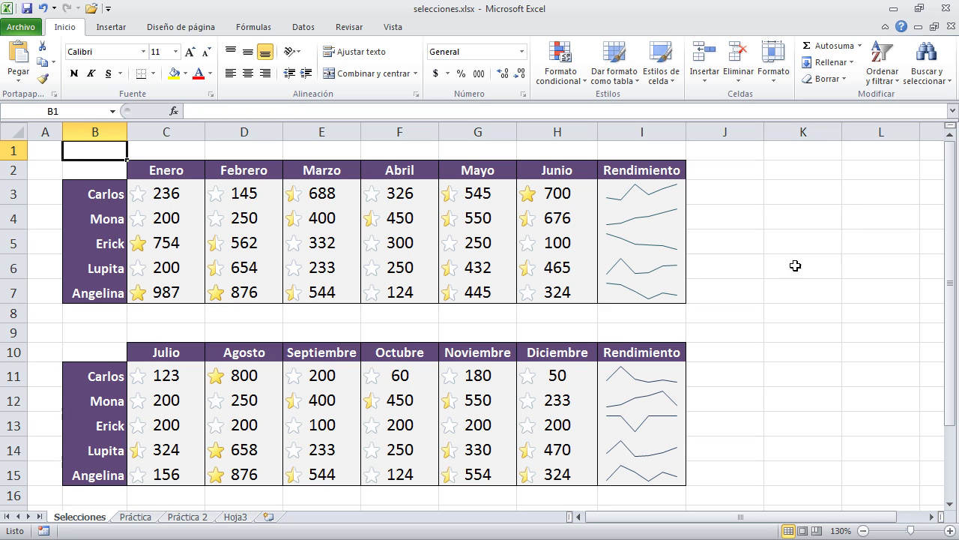
{"action": "left_click", "coordinate": [784, 358]}
{"action": "left_click", "coordinate": [780, 199]}
{"action": "left_click", "coordinate": [353, 237]}
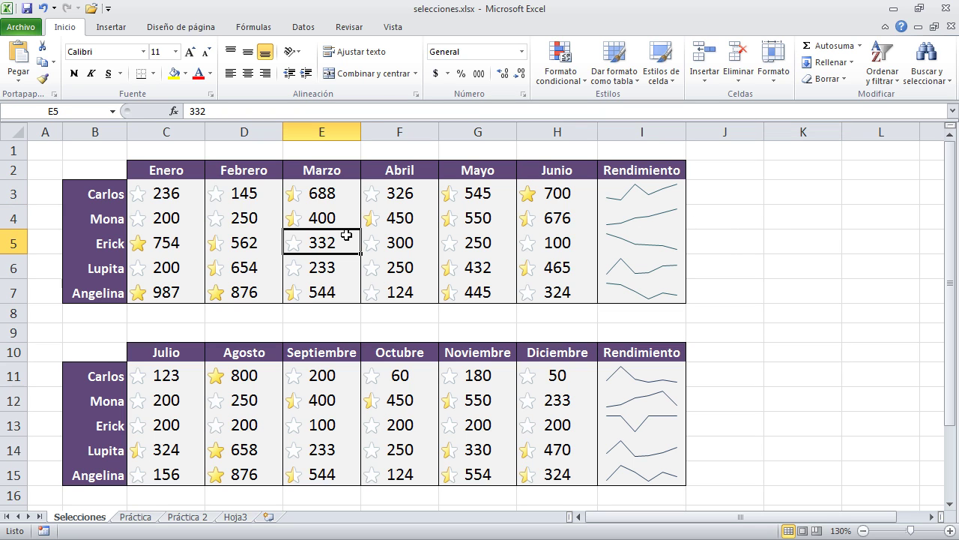
{"action": "left_click", "coordinate": [86, 154]}
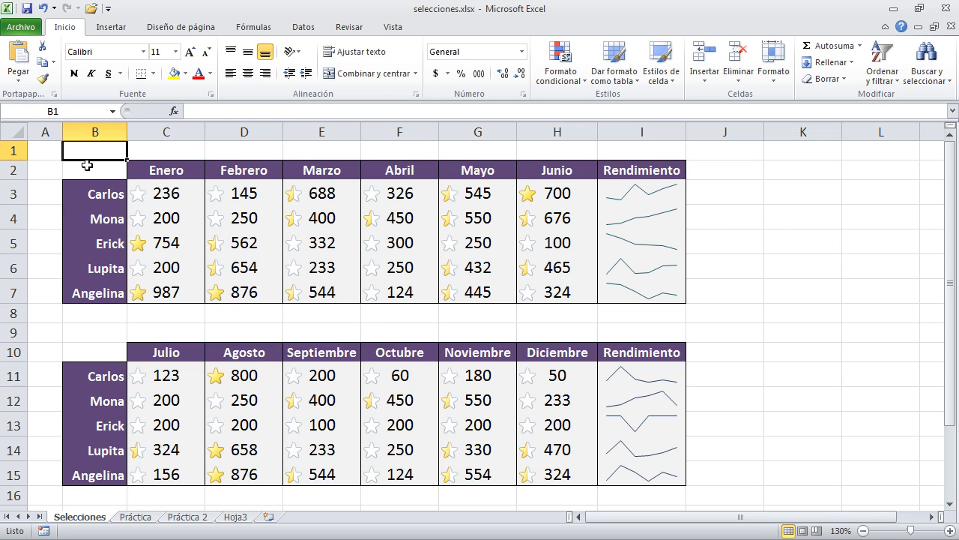
{"action": "left_click", "coordinate": [712, 313]}
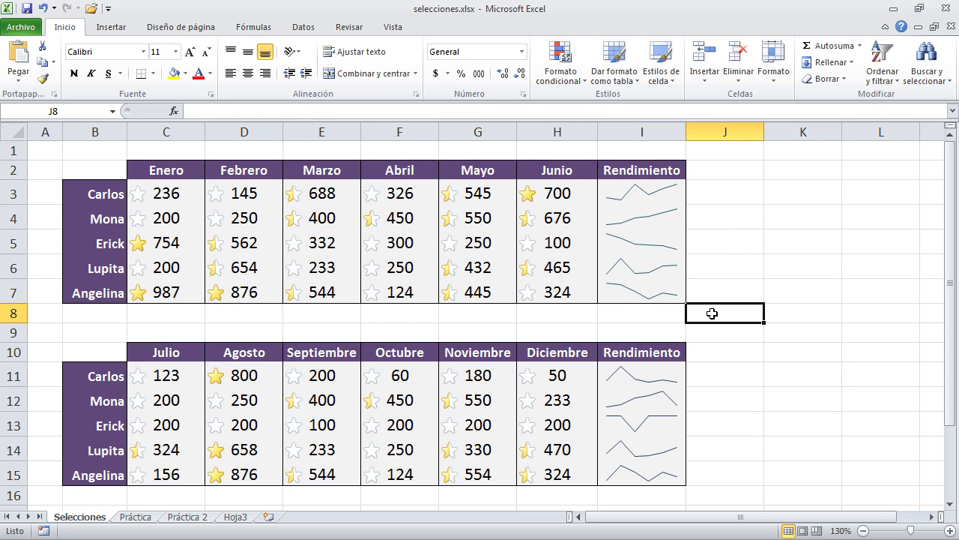
{"action": "left_click", "coordinate": [744, 345]}
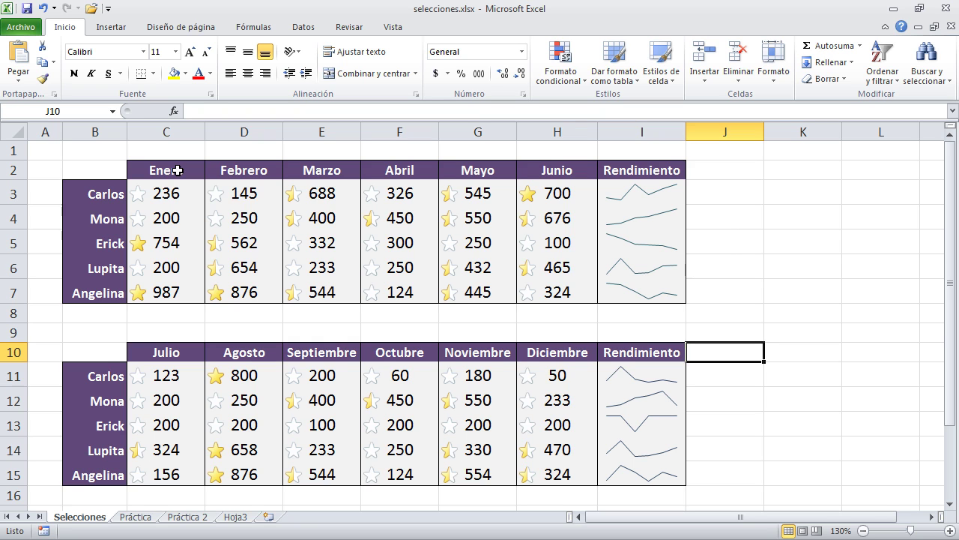
Select the Enero, Febrero and Marzo columns one after another, each from its header to the table's last row (C2:C7, D2:D7, E2:E7).
{"action": "left_click_drag", "start_coordinate": [177, 171], "coordinate": [174, 289]}
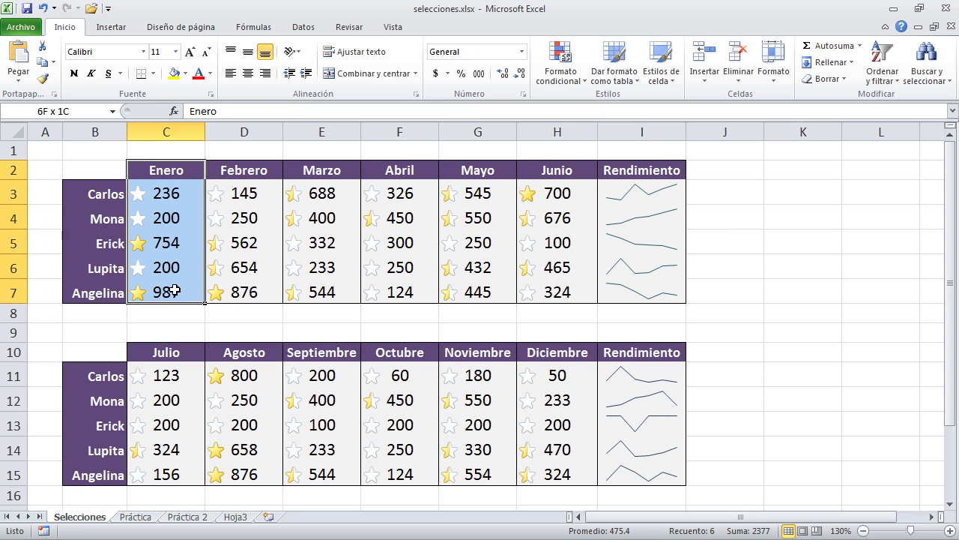
{"action": "left_click", "coordinate": [250, 171]}
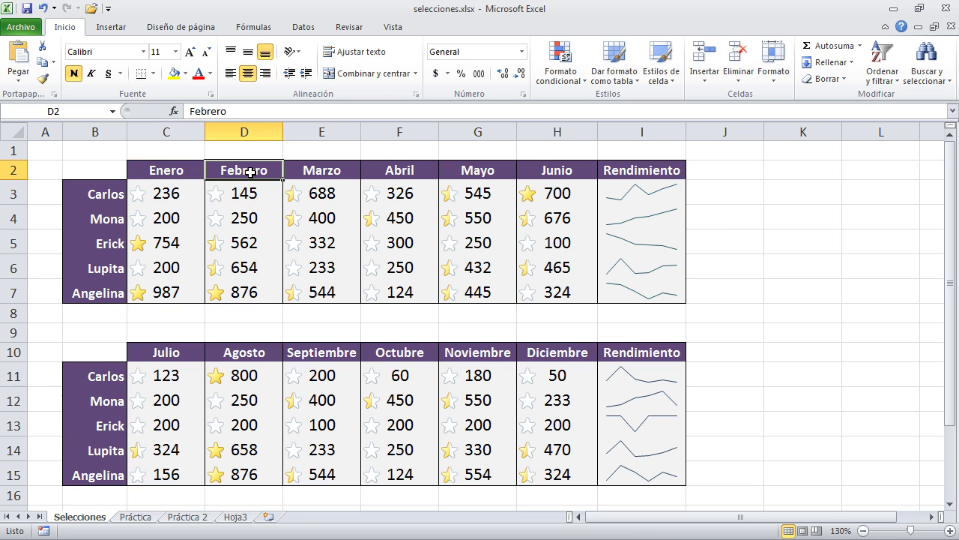
{"action": "left_click_drag", "start_coordinate": [250, 171], "coordinate": [262, 295]}
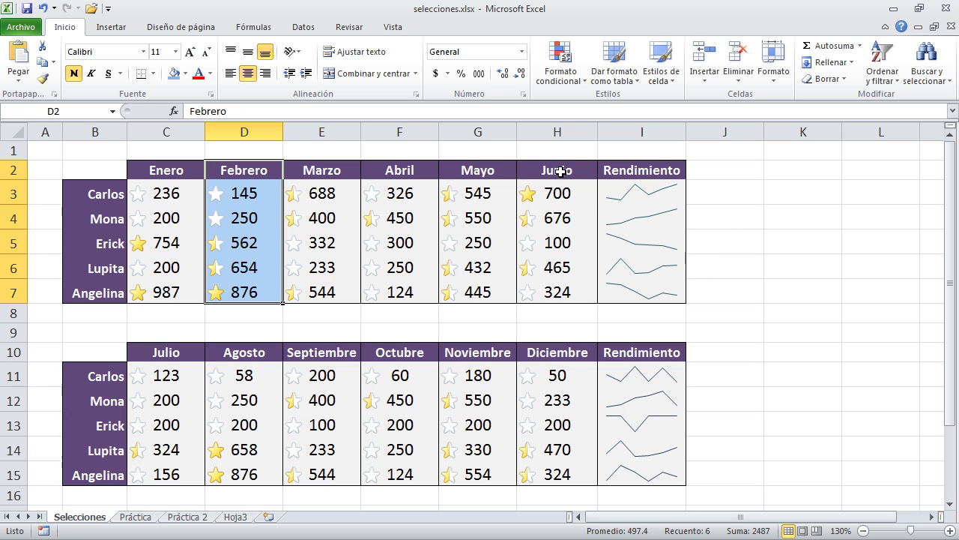
{"action": "left_click", "coordinate": [308, 169]}
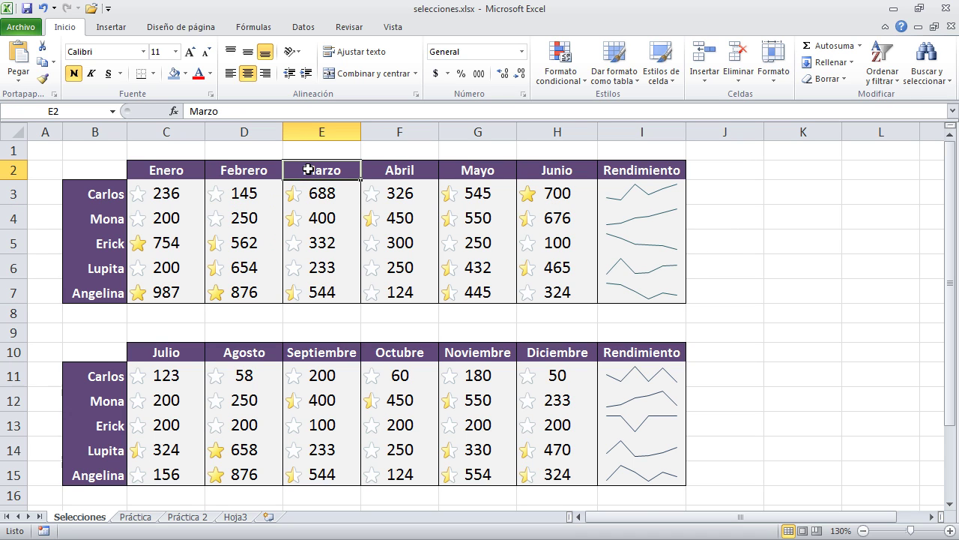
{"action": "left_click_drag", "start_coordinate": [308, 169], "coordinate": [321, 291]}
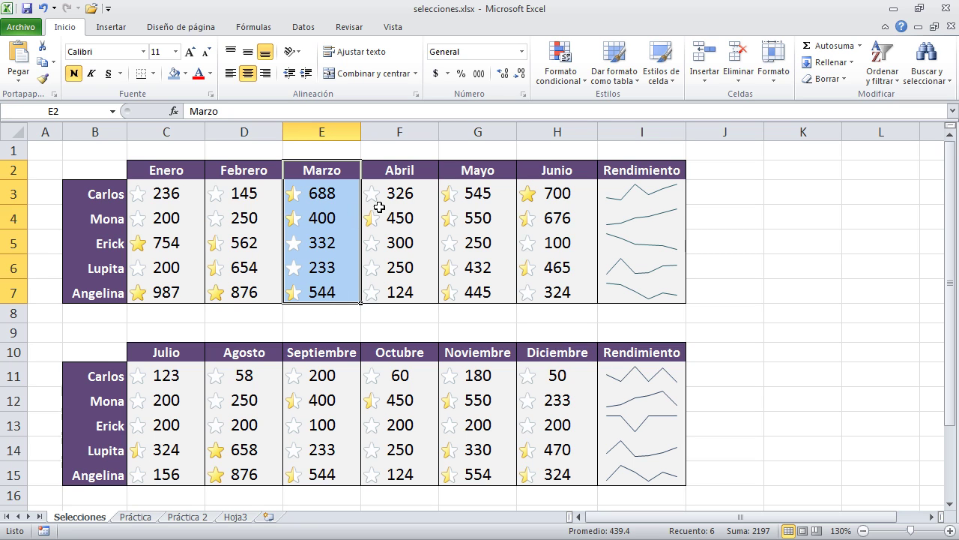
Select the Enero-to-Junio block C2:H7 starting at Enero, and a second range starting at the Junio header.
{"action": "left_click", "coordinate": [163, 171]}
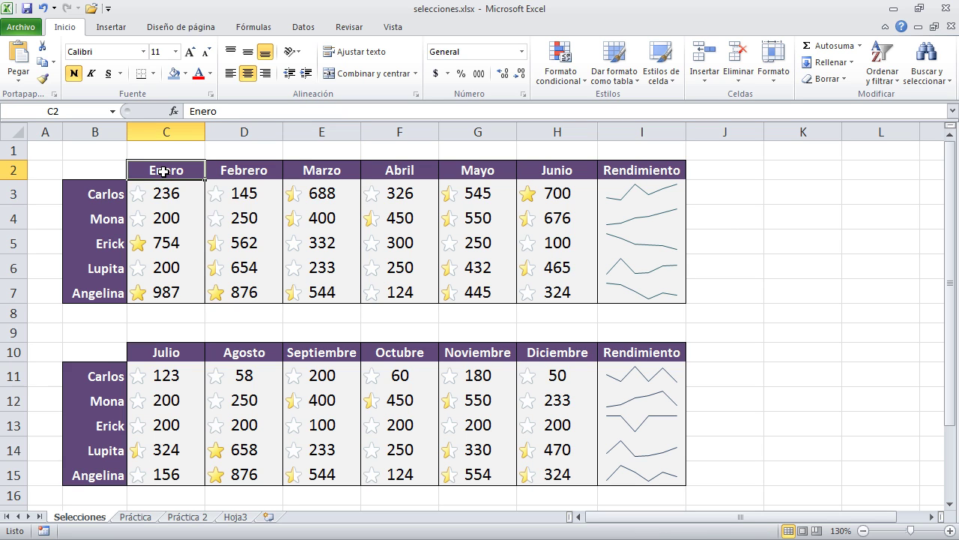
{"action": "left_click_drag", "start_coordinate": [164, 171], "coordinate": [577, 297]}
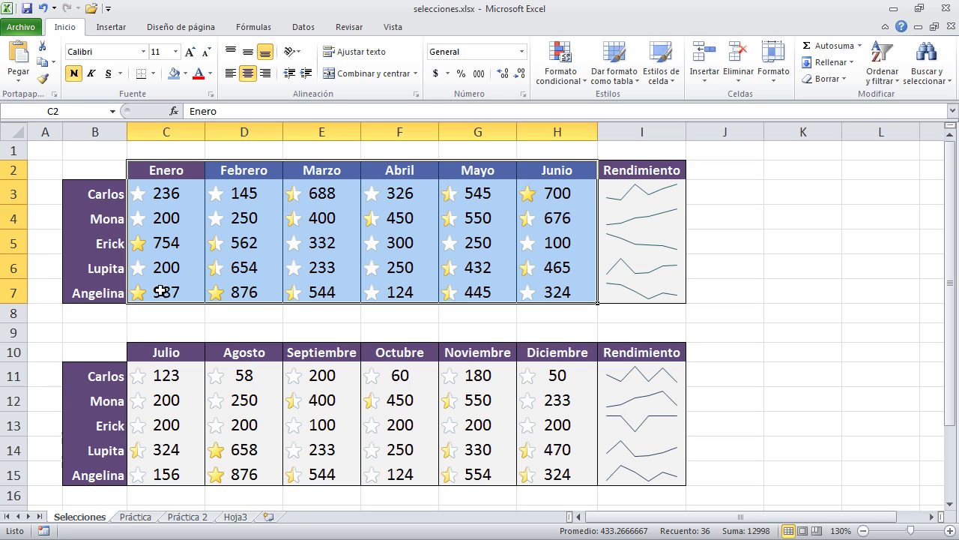
{"action": "left_click", "coordinate": [574, 166]}
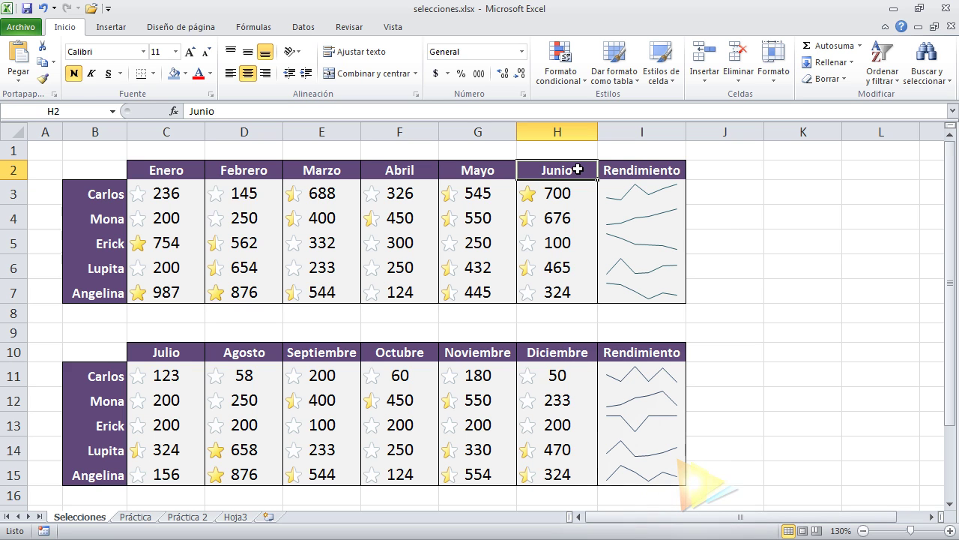
{"action": "left_click_drag", "start_coordinate": [578, 169], "coordinate": [13, 420]}
{"action": "scroll", "coordinate": [230, 151], "scroll_direction": "up", "scroll_amount": 3}
{"action": "left_click", "coordinate": [230, 151]}
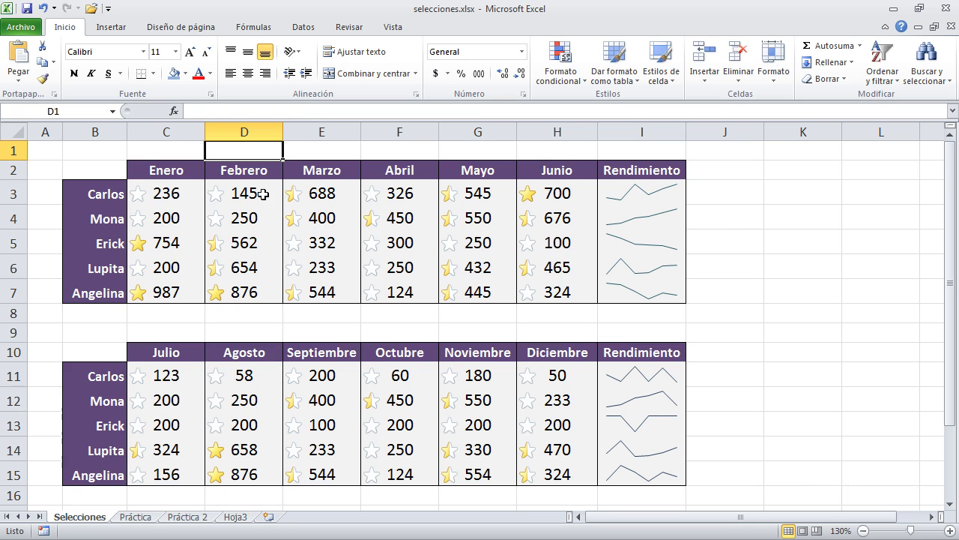
Remove the bold formatting from the month headers of both tables, C2:H2 and C10:H10.
{"action": "left_click", "coordinate": [152, 171]}
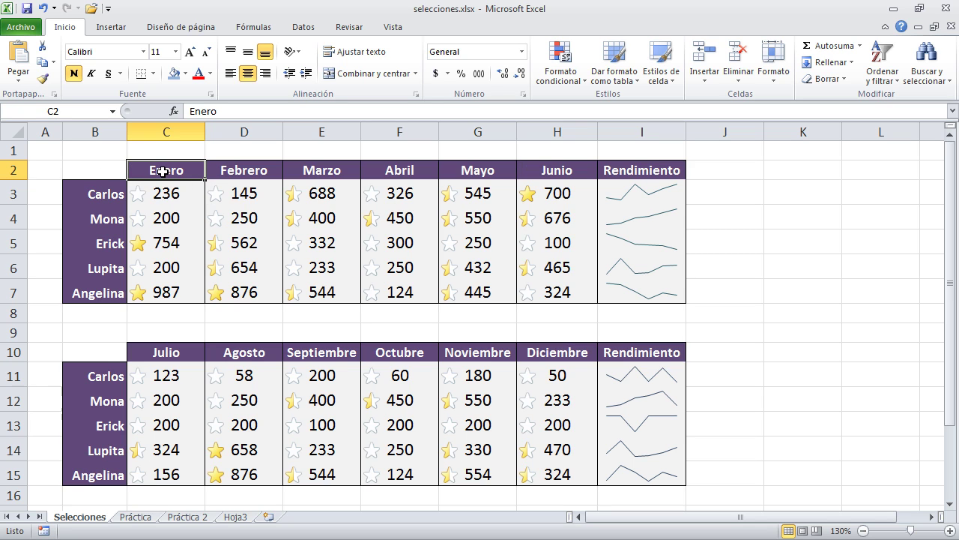
{"action": "left_click_drag", "start_coordinate": [159, 171], "coordinate": [557, 171]}
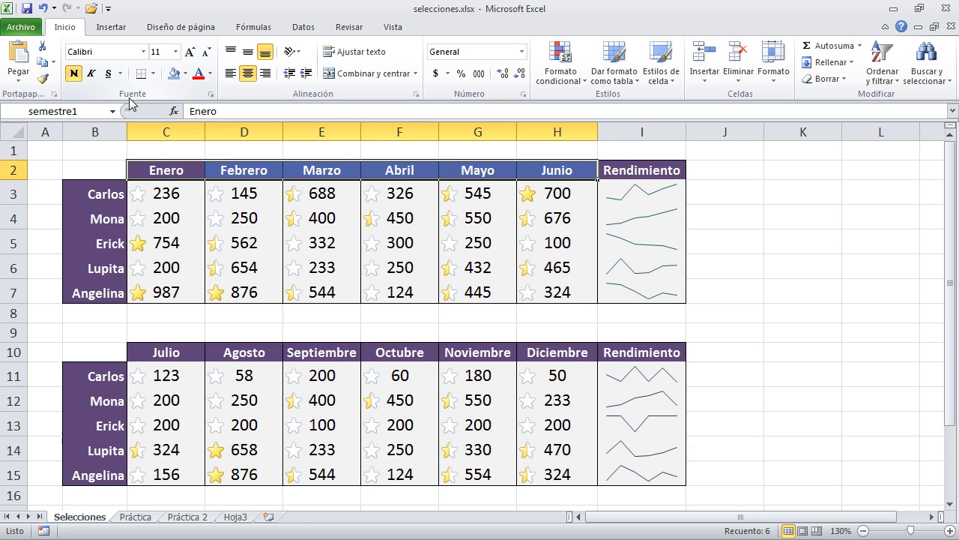
{"action": "left_click", "coordinate": [74, 72]}
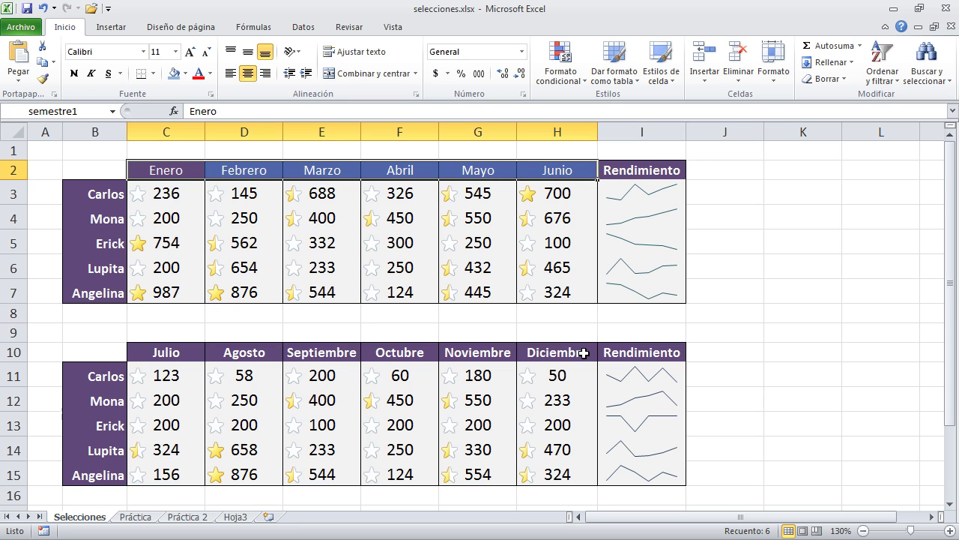
{"action": "left_click_drag", "start_coordinate": [578, 353], "coordinate": [159, 362]}
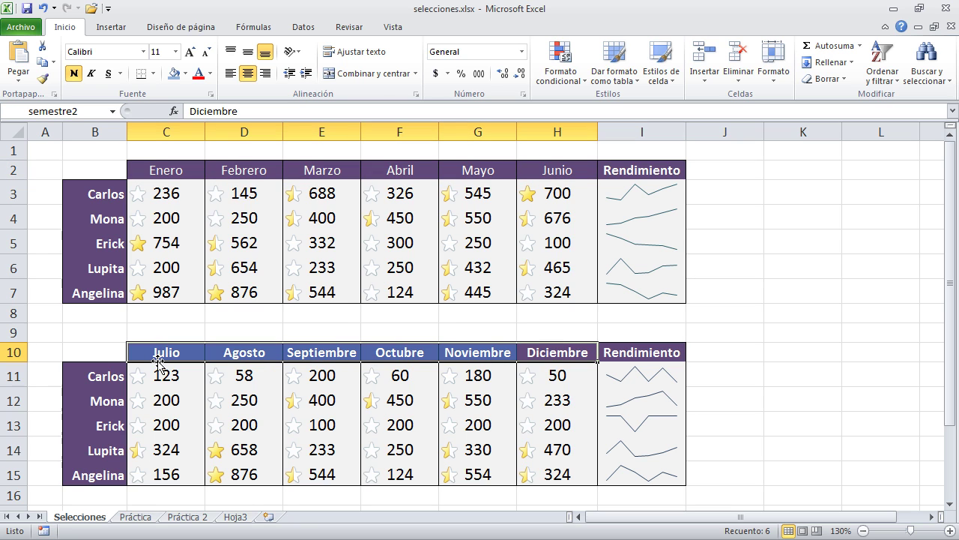
{"action": "left_click", "coordinate": [74, 74]}
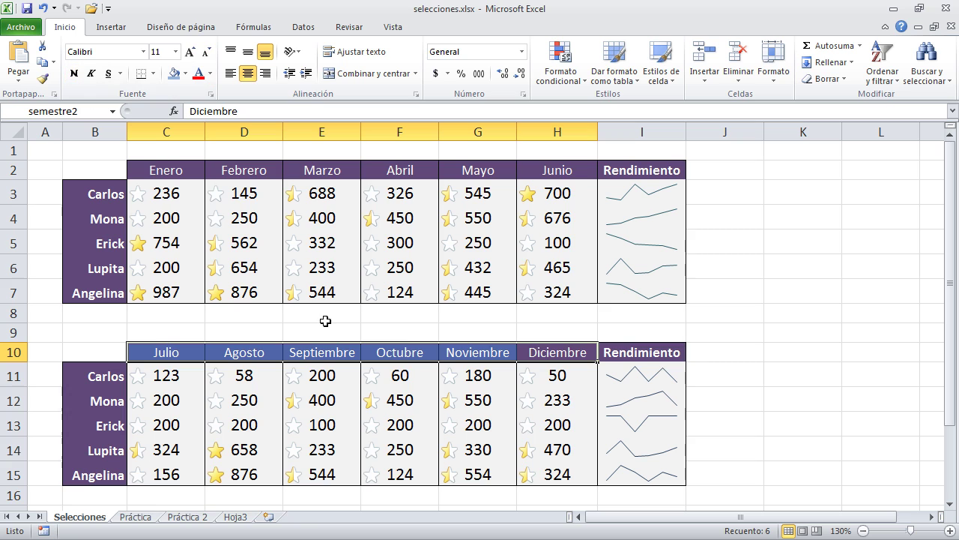
Select the Abril-to-Junio block F2:H7, starting at the Junio header, and clear the selection.
{"action": "left_click", "coordinate": [402, 333]}
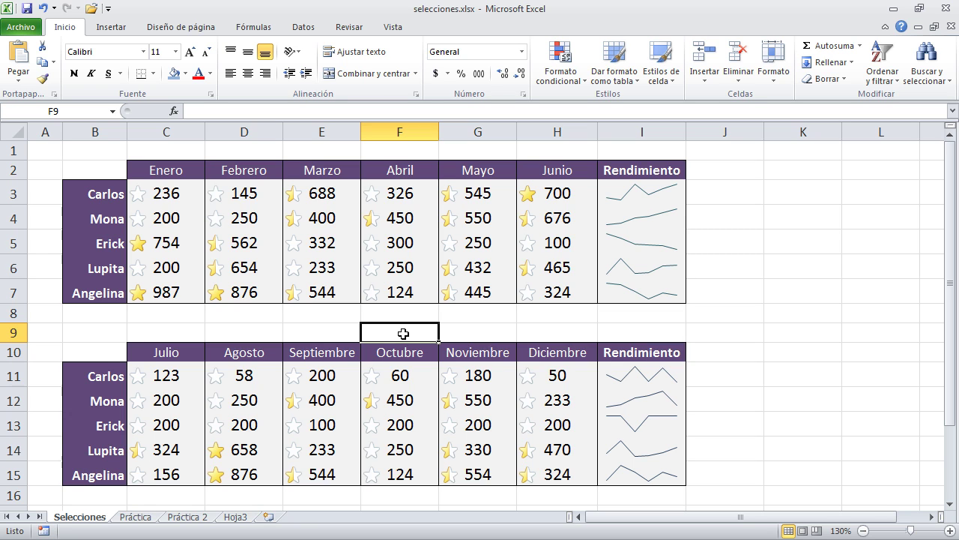
{"action": "left_click_drag", "start_coordinate": [565, 172], "coordinate": [398, 291]}
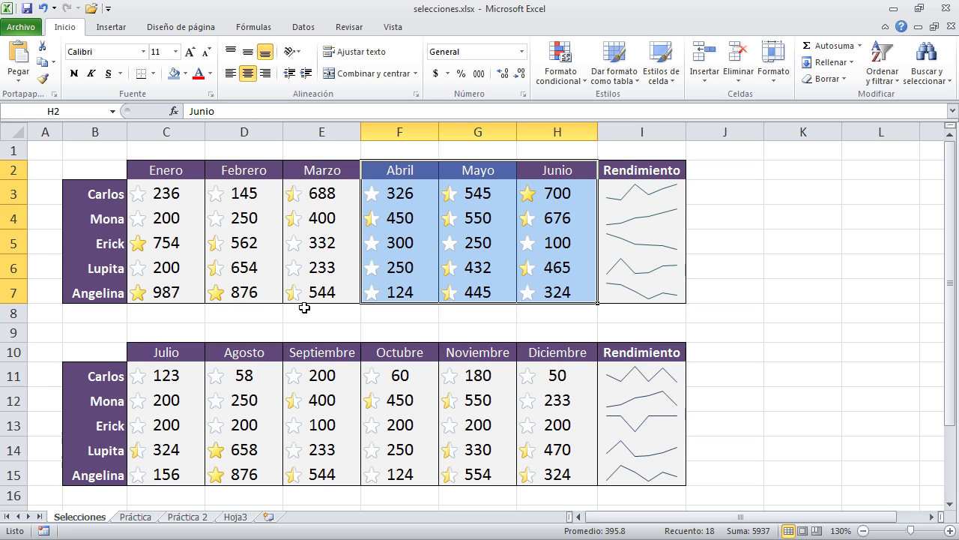
{"action": "left_click", "coordinate": [269, 316]}
Make the Julio-to-Diciembre headers (C10:H10) and the Enero-to-Junio headers (C2:H2) bold.
{"action": "left_click", "coordinate": [183, 354]}
{"action": "left_click_drag", "start_coordinate": [183, 354], "coordinate": [556, 354]}
{"action": "left_click", "coordinate": [74, 74]}
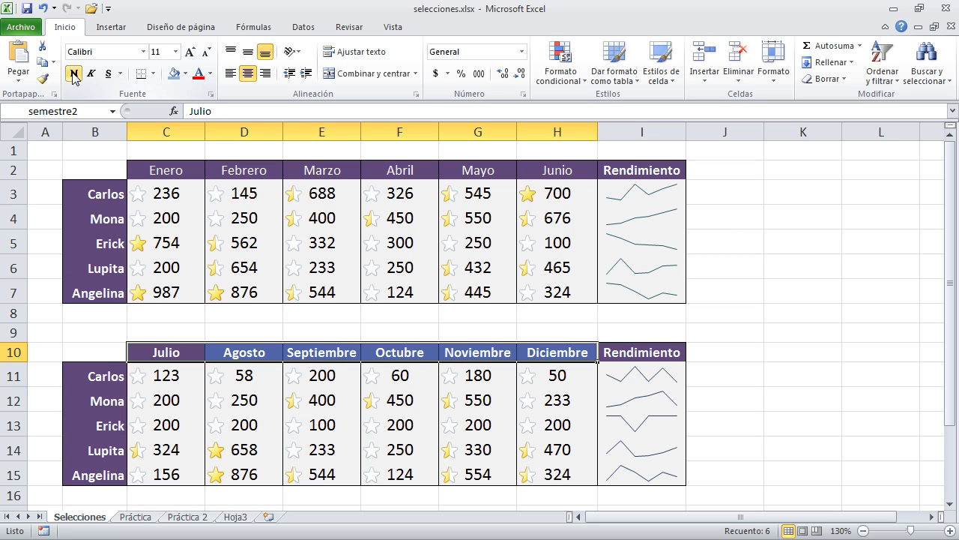
{"action": "left_click_drag", "start_coordinate": [150, 172], "coordinate": [552, 180]}
{"action": "left_click", "coordinate": [73, 73]}
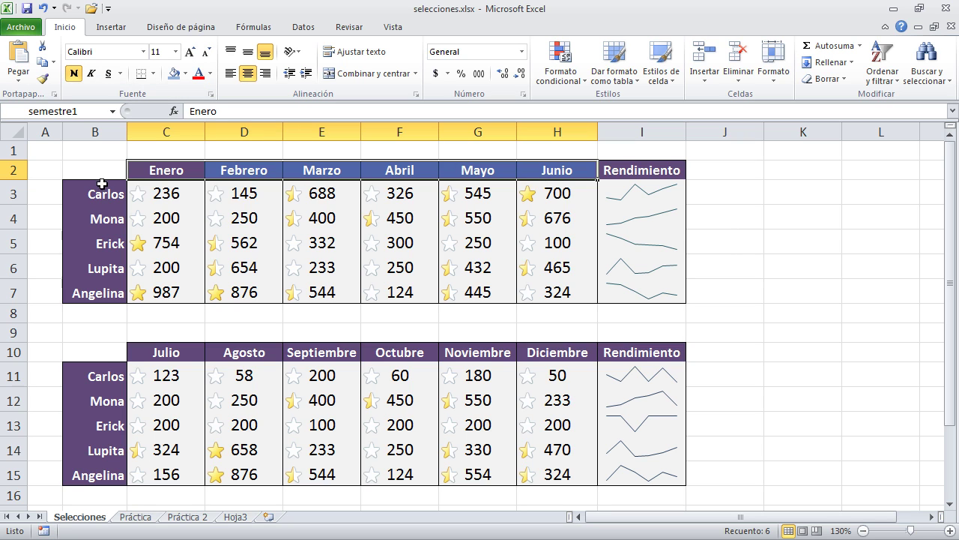
{"action": "left_click", "coordinate": [47, 149]}
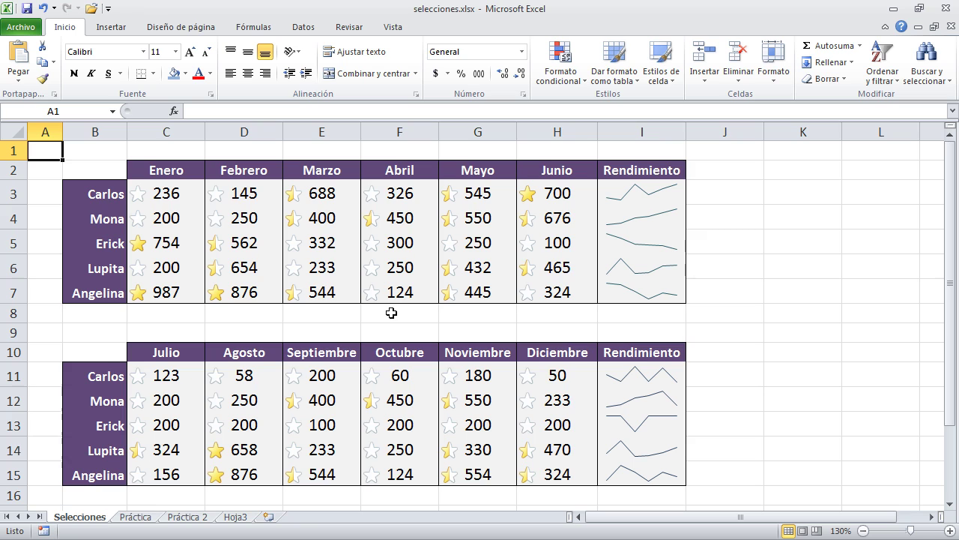
Select the named ranges semestre1 and semestre2 in turn, and view the list of range names again.
{"action": "key", "text": "alt+F3"}
{"action": "left_click", "coordinate": [113, 112]}
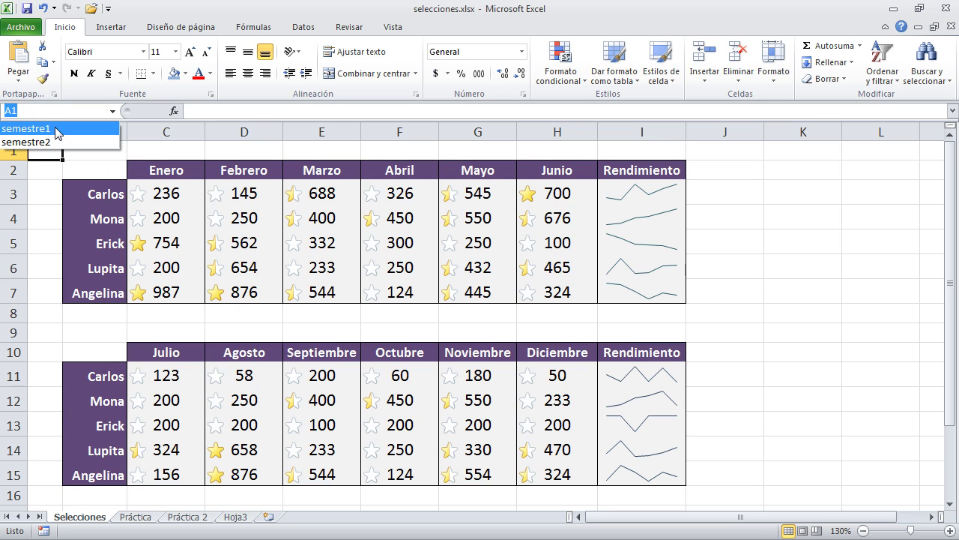
{"action": "left_click", "coordinate": [95, 128]}
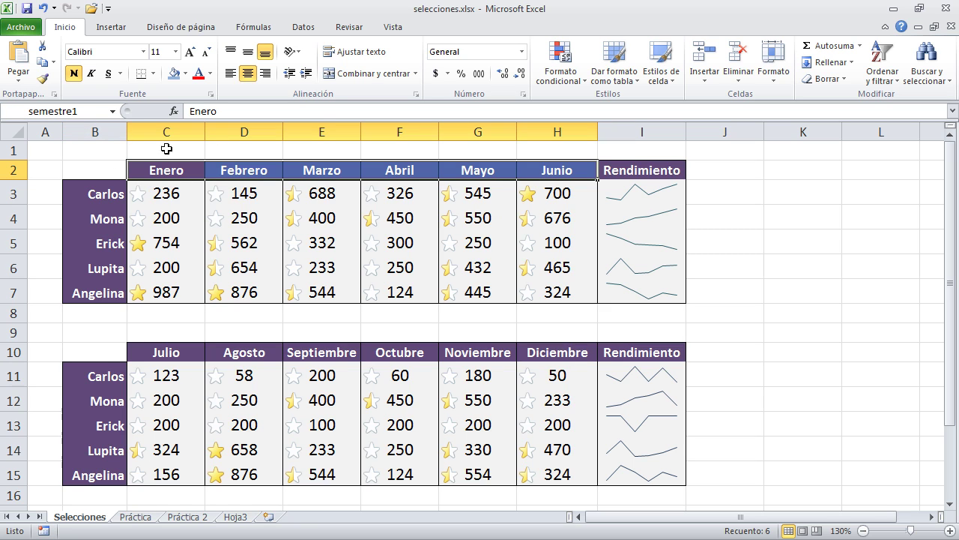
{"action": "left_click", "coordinate": [112, 111]}
{"action": "left_click", "coordinate": [48, 142]}
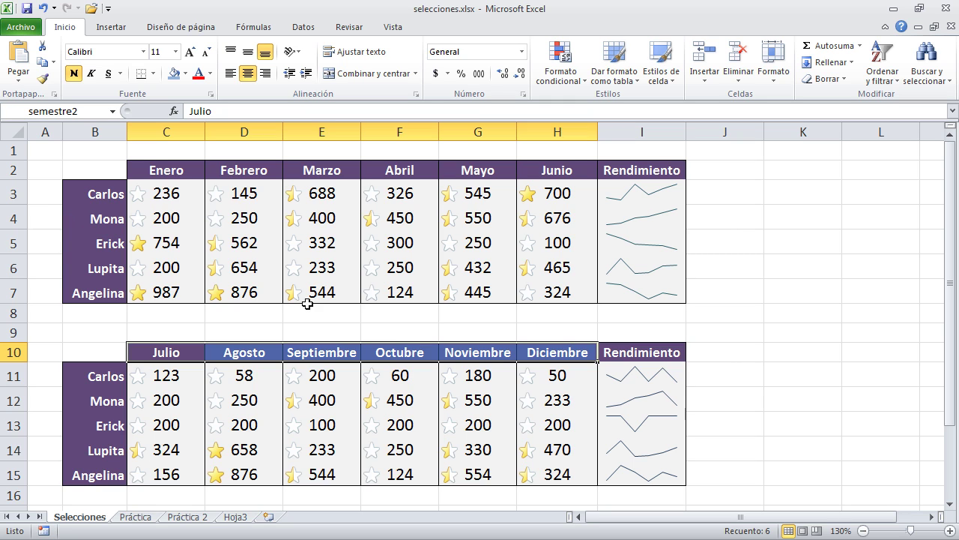
{"action": "left_click", "coordinate": [171, 332]}
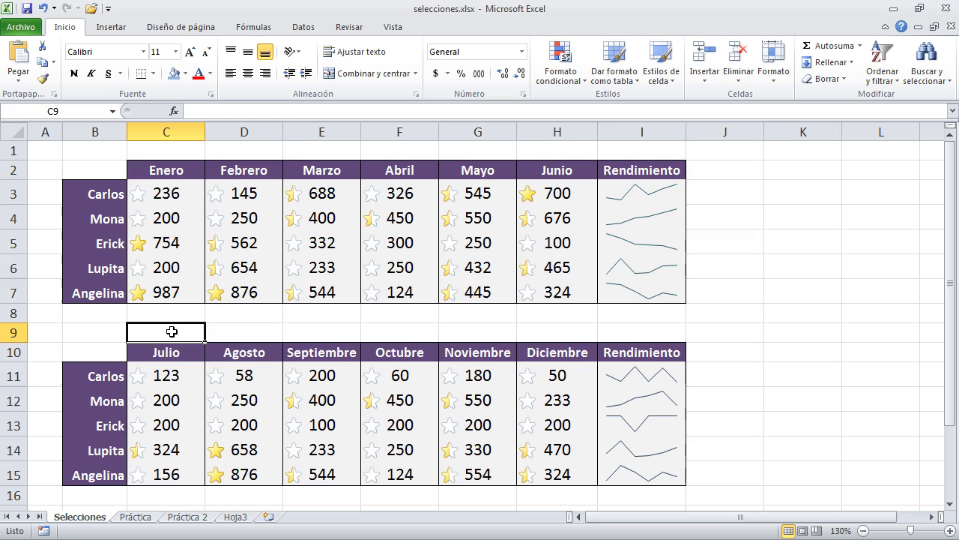
{"action": "left_click", "coordinate": [114, 111]}
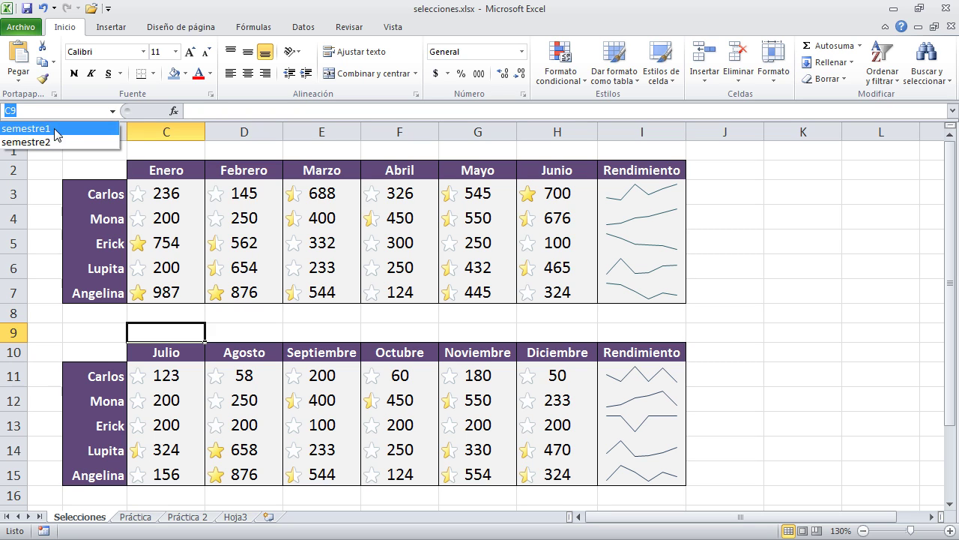
{"action": "left_click", "coordinate": [620, 261]}
Select the contiguous Febrero-to-Junio block D2:H7 and clear the selection.
{"action": "left_click", "coordinate": [59, 153]}
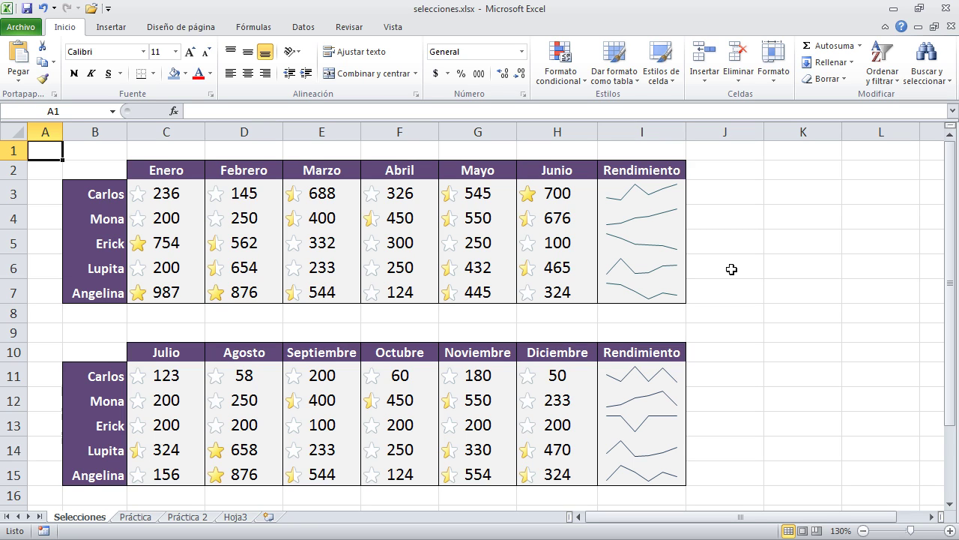
{"action": "left_click_drag", "start_coordinate": [225, 171], "coordinate": [570, 291]}
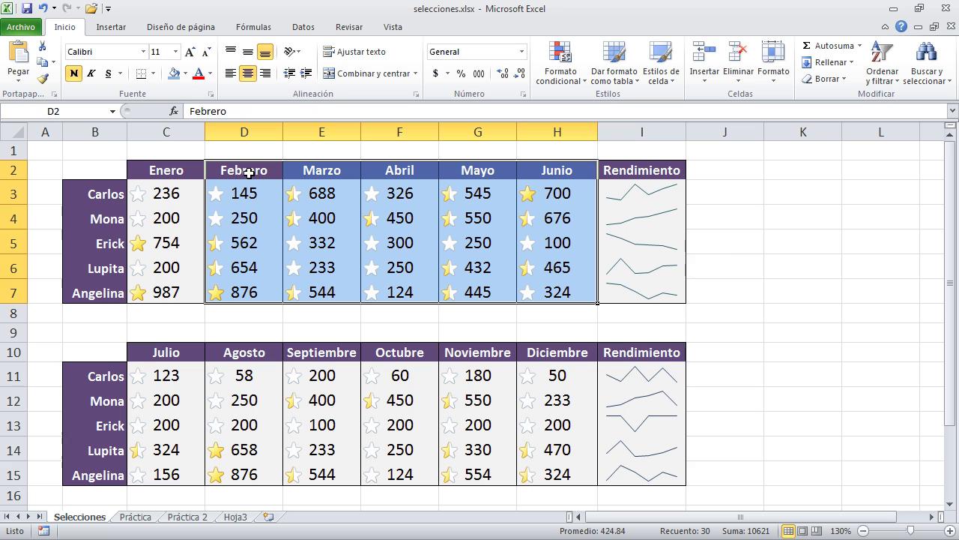
{"action": "left_click", "coordinate": [772, 216]}
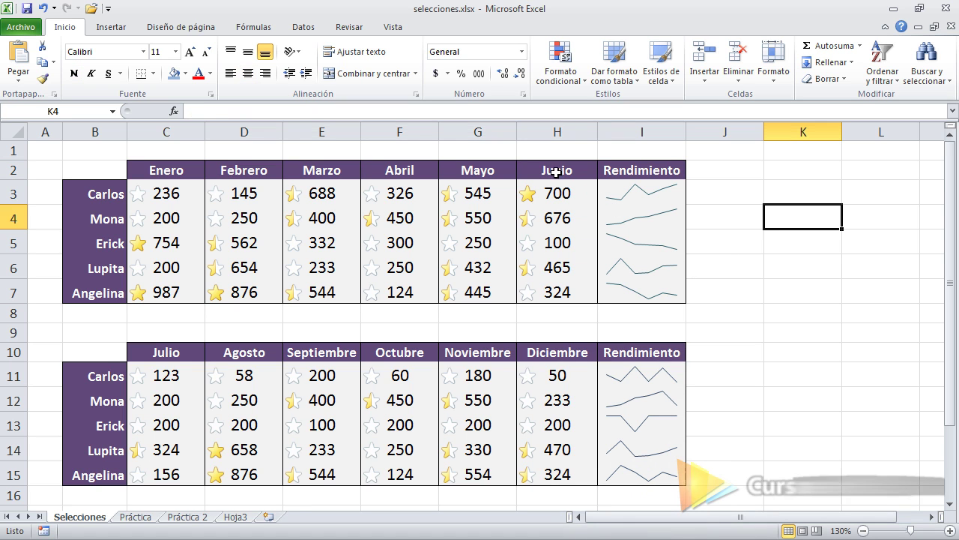
Select the non-adjacent Junio, Abril and Febrero columns together as one multiple selection (H2:H7, F2:F7, D2:D7).
{"action": "left_click_drag", "start_coordinate": [557, 172], "coordinate": [561, 294]}
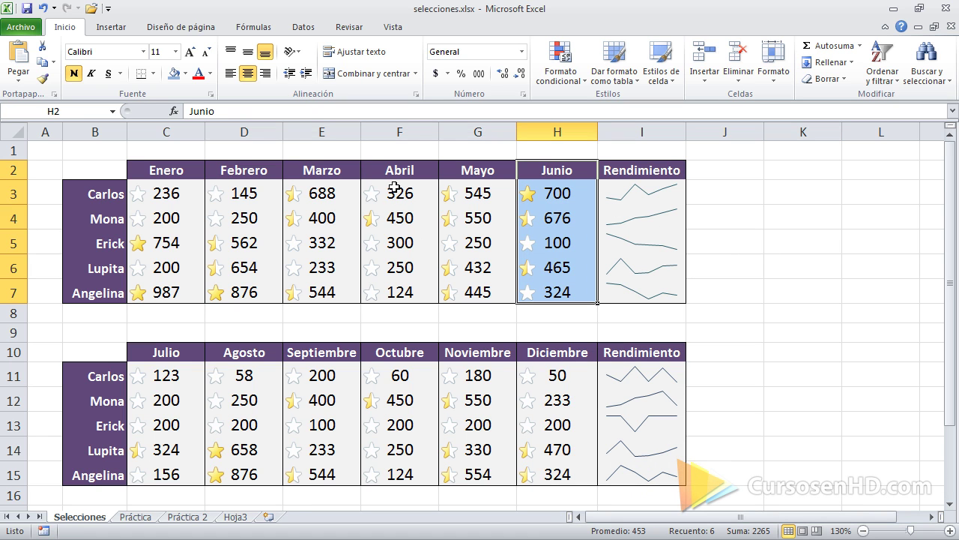
{"action": "left_click_drag", "start_coordinate": [391, 176], "coordinate": [398, 293]}
{"action": "left_click_drag", "start_coordinate": [234, 177], "coordinate": [250, 292]}
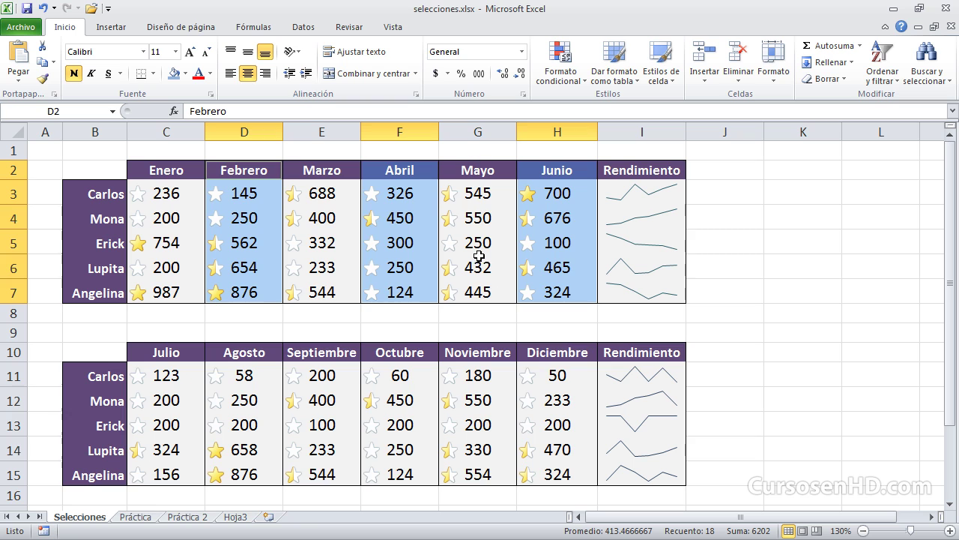
Select the non-adjacent Enero, Marzo, Mayo and Rendimiento columns of the first table together (C2:C7, E2:E7, G2:G7, I2:I7), and clear the selection.
{"action": "left_click", "coordinate": [558, 292]}
{"action": "left_click", "coordinate": [60, 149]}
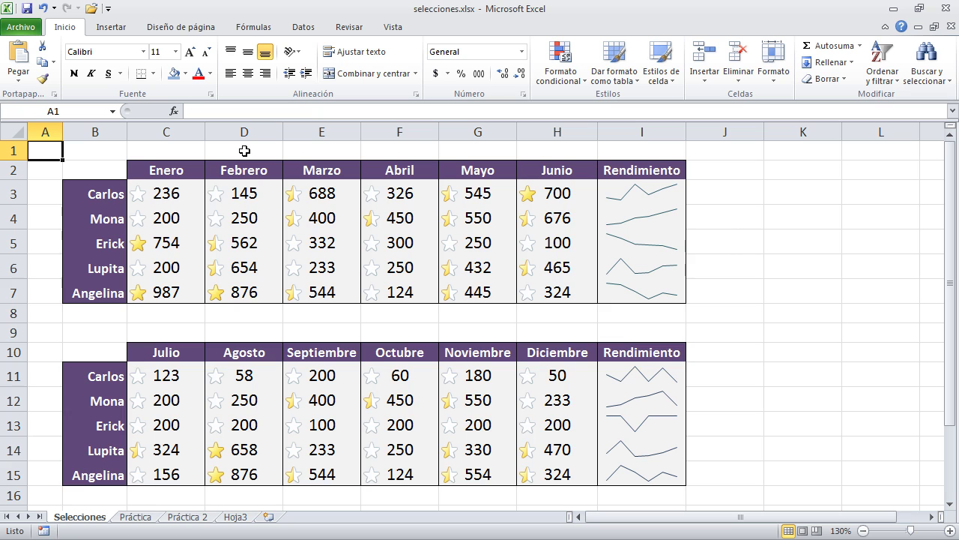
{"action": "left_click", "coordinate": [166, 172]}
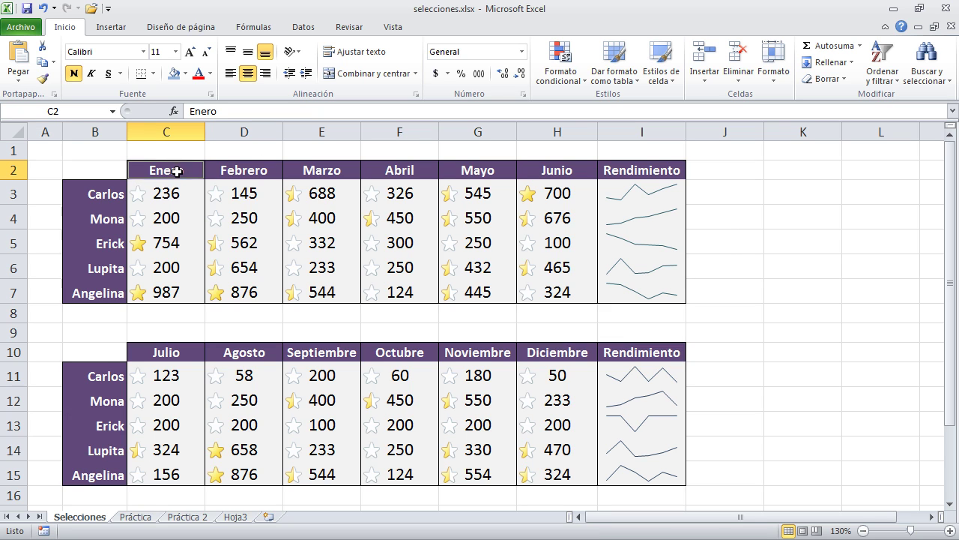
{"action": "left_click_drag", "start_coordinate": [177, 171], "coordinate": [173, 293]}
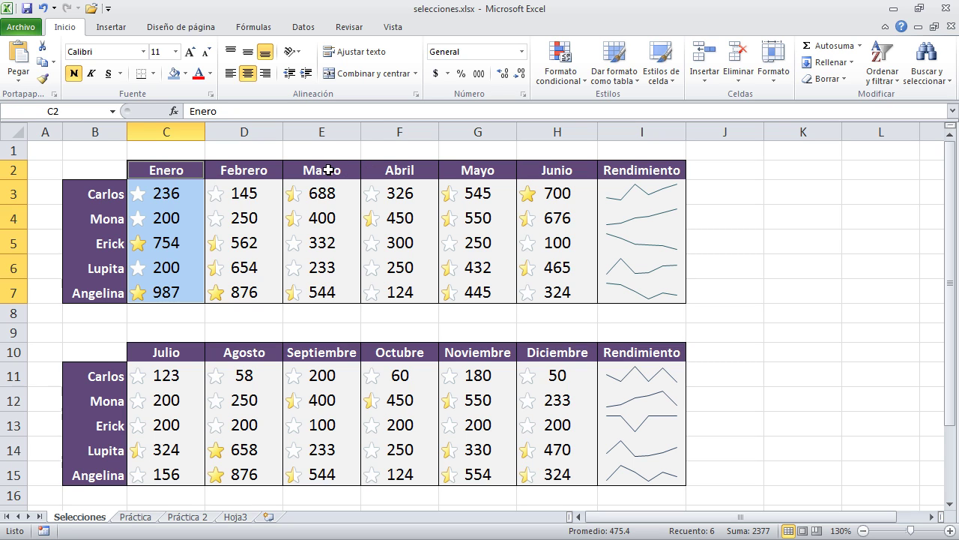
{"action": "left_click_drag", "start_coordinate": [328, 171], "coordinate": [330, 294]}
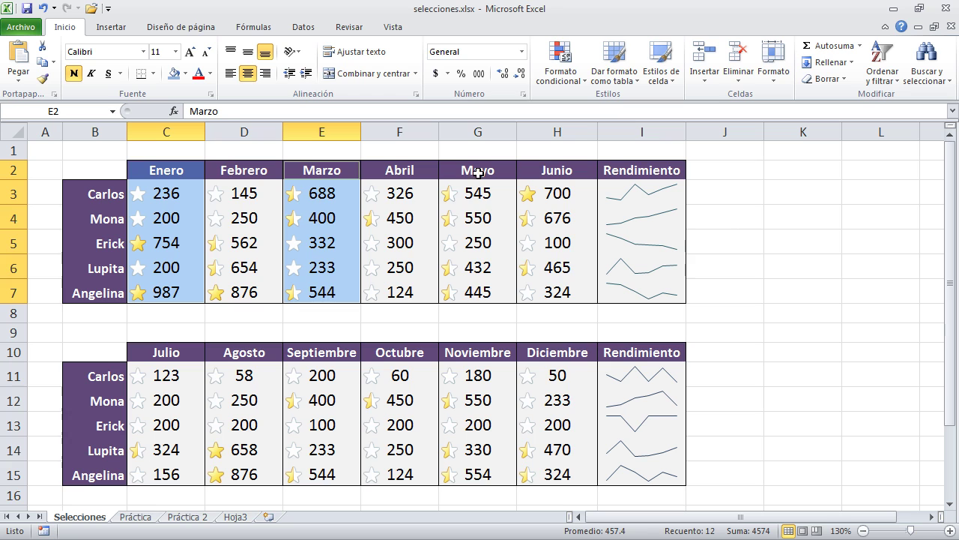
{"action": "left_click_drag", "start_coordinate": [477, 171], "coordinate": [480, 294]}
{"action": "left_click_drag", "start_coordinate": [634, 171], "coordinate": [634, 303]}
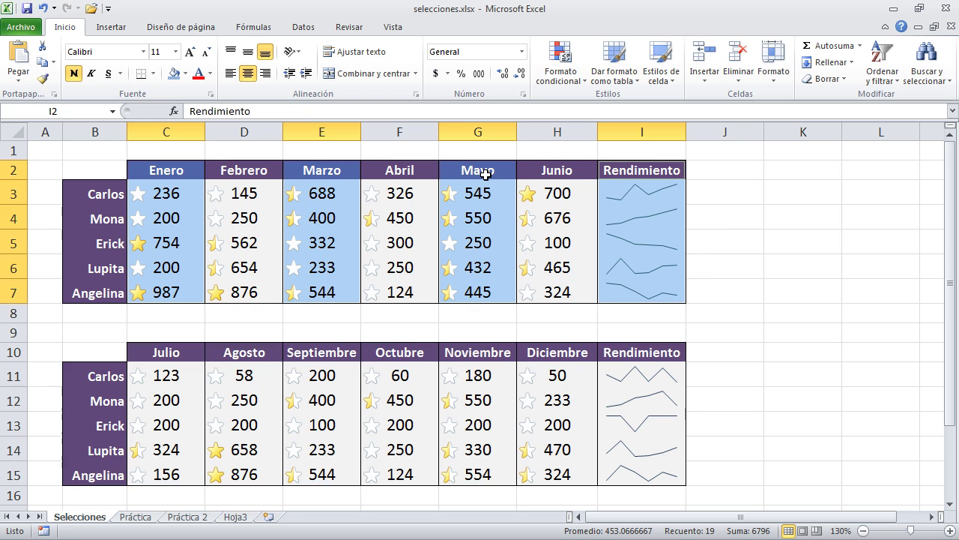
{"action": "left_click", "coordinate": [558, 212]}
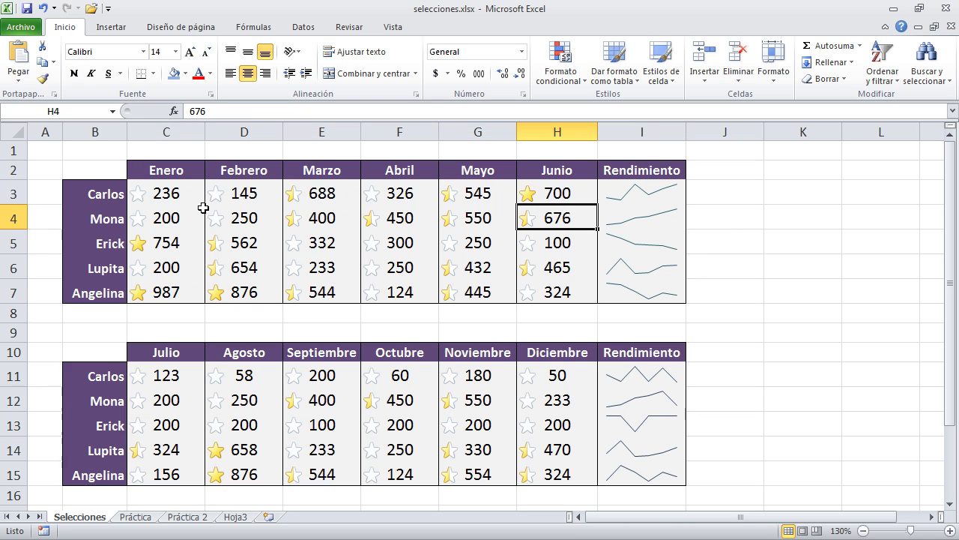
Select the scattered cells C3, E4, D6, F6, H3, H7 and C7 of the first table as one multiple selection.
{"action": "left_click", "coordinate": [176, 191]}
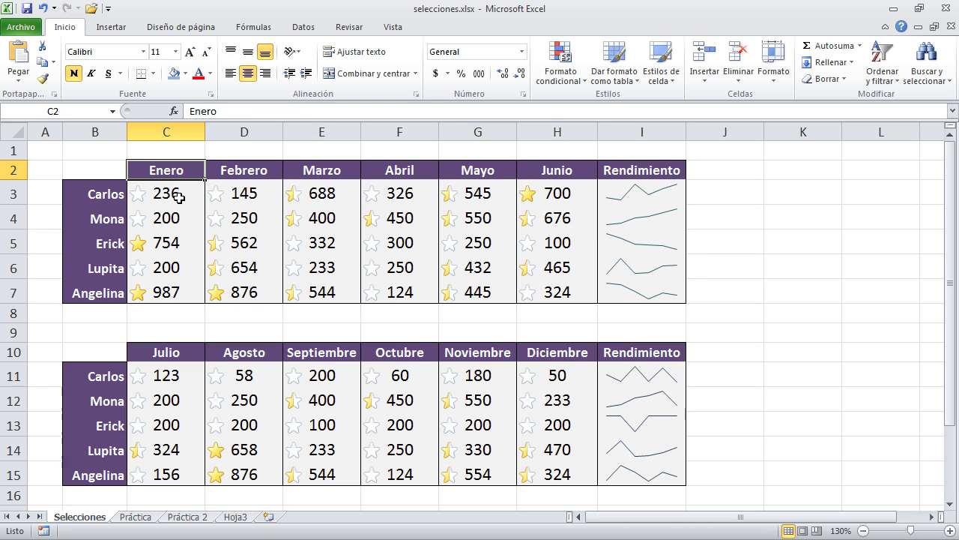
{"action": "left_click", "coordinate": [317, 217], "text": "ctrl"}
{"action": "left_click", "coordinate": [277, 275], "text": "ctrl"}
{"action": "left_click", "coordinate": [399, 273], "text": "ctrl"}
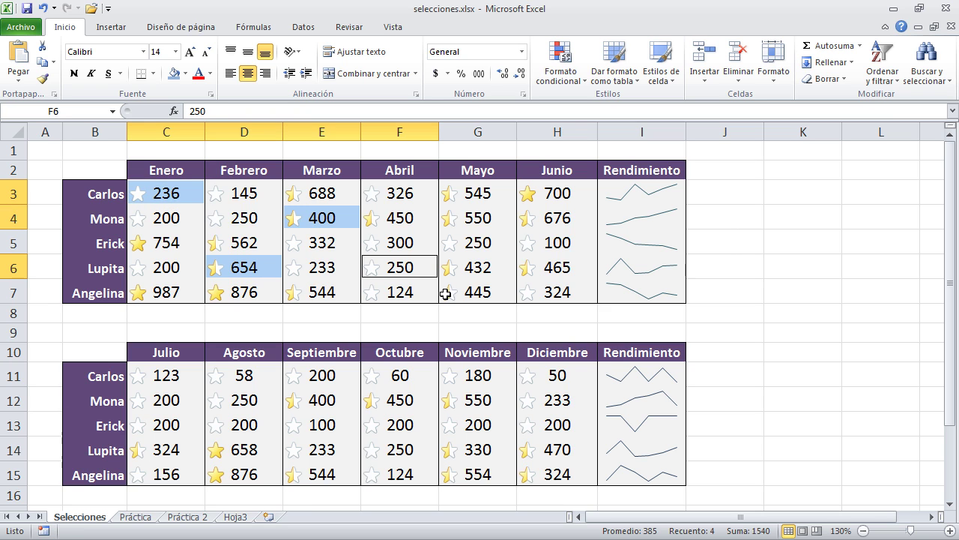
{"action": "left_click", "coordinate": [556, 196], "text": "ctrl"}
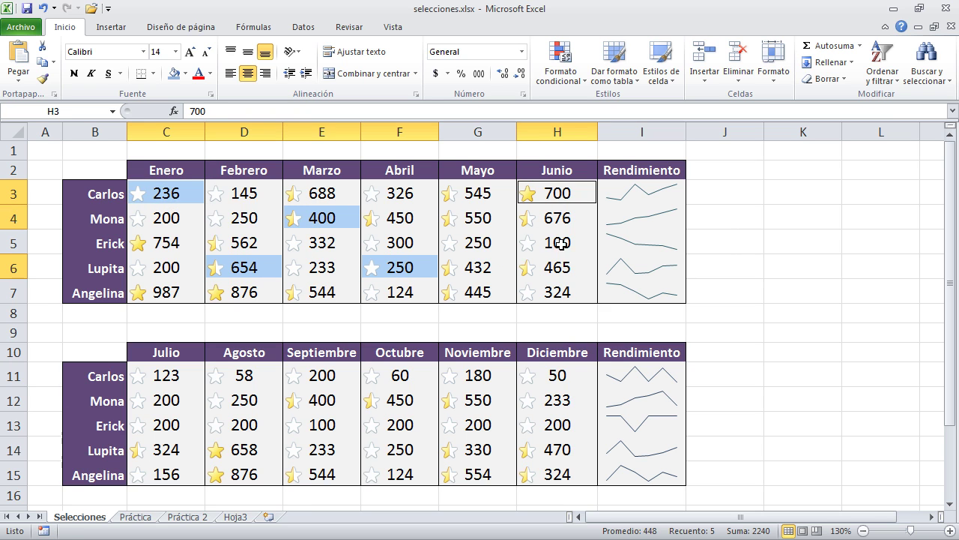
{"action": "left_click", "coordinate": [557, 295], "text": "ctrl"}
{"action": "left_click", "coordinate": [154, 293], "text": "ctrl"}
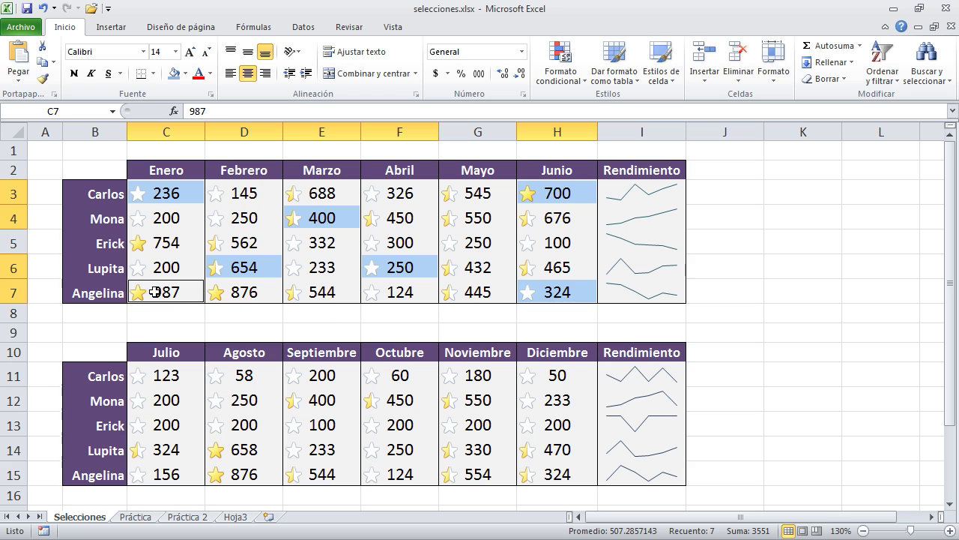
Extend the multiple selection to cells F11, F14, E14, D12, C13, C15, H14 and H11 in the second table.
{"action": "left_click", "coordinate": [403, 380], "text": "ctrl"}
{"action": "left_click", "coordinate": [386, 448], "text": "ctrl"}
{"action": "left_click", "coordinate": [315, 452], "text": "ctrl"}
{"action": "left_click", "coordinate": [240, 405], "text": "ctrl"}
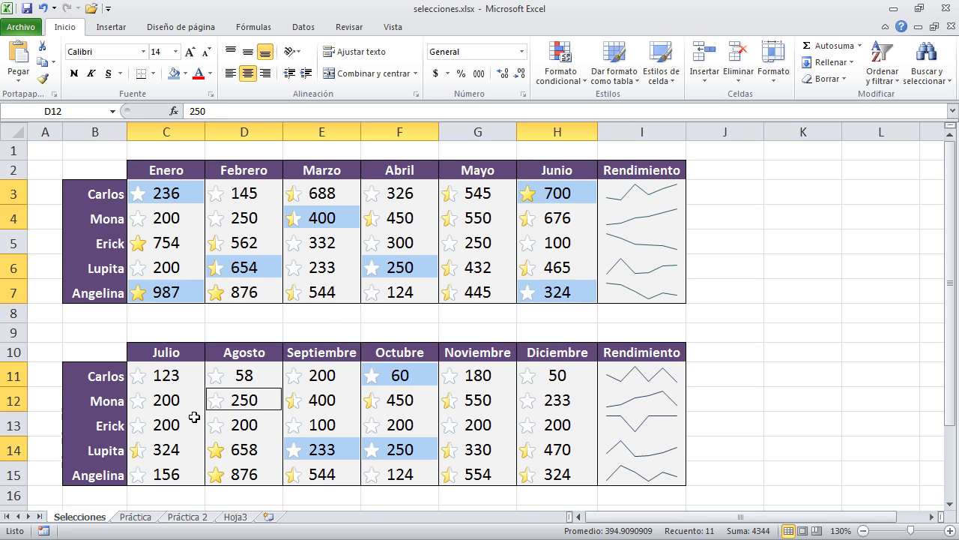
{"action": "left_click", "coordinate": [162, 425], "text": "ctrl"}
{"action": "left_click", "coordinate": [160, 472], "text": "ctrl"}
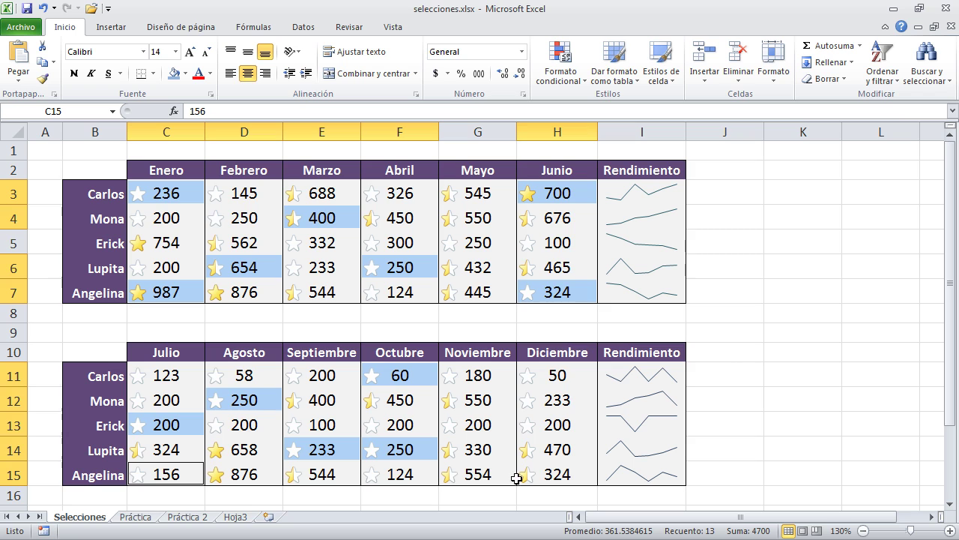
{"action": "left_click", "coordinate": [550, 450], "text": "ctrl"}
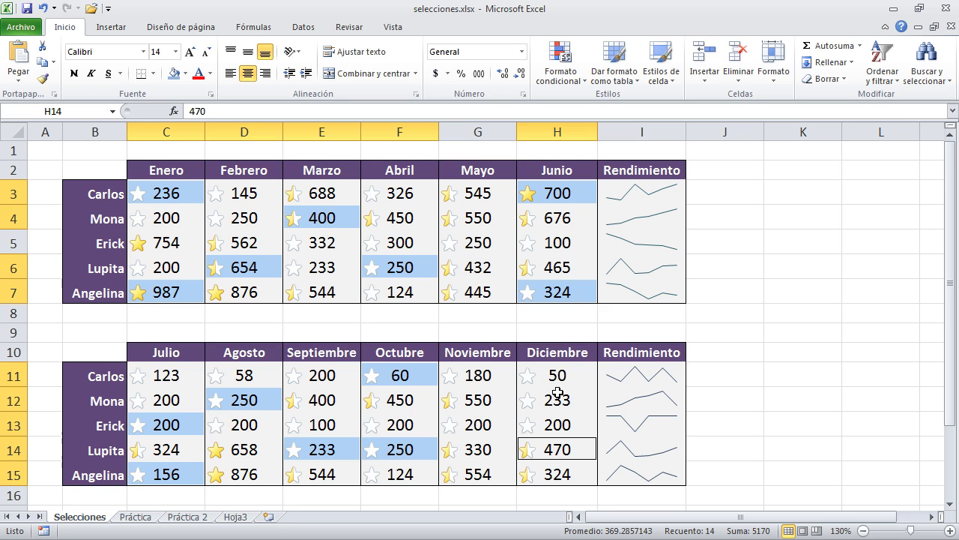
{"action": "left_click", "coordinate": [558, 376], "text": "ctrl"}
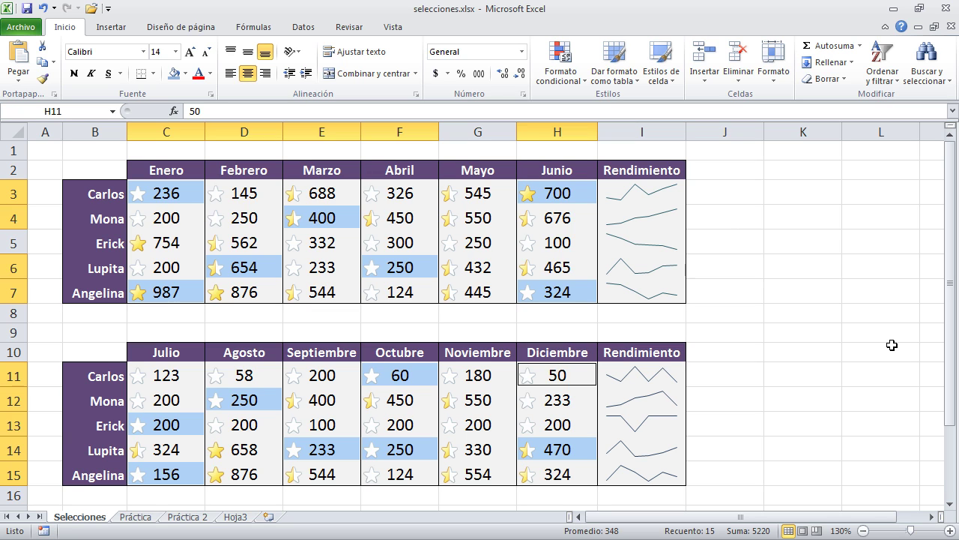
Try underlining the values in all the selected scattered cells, undo the underline, and return to cell A1.
{"action": "left_click", "coordinate": [108, 74]}
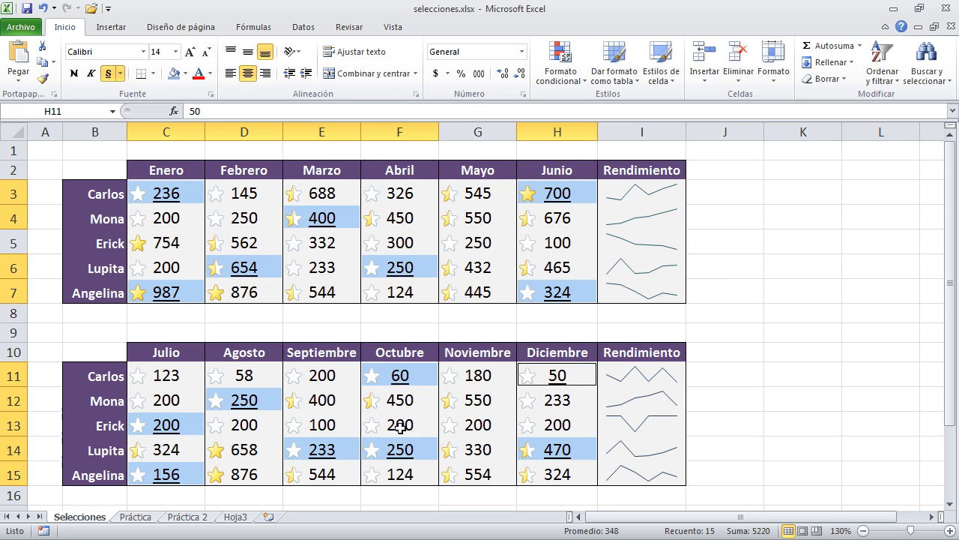
{"action": "left_click", "coordinate": [748, 334]}
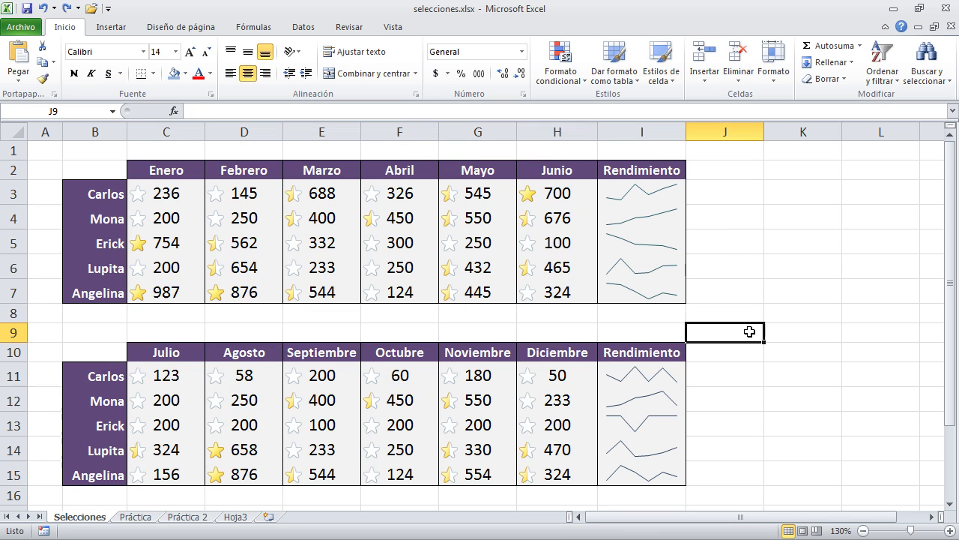
{"action": "left_click", "coordinate": [54, 148]}
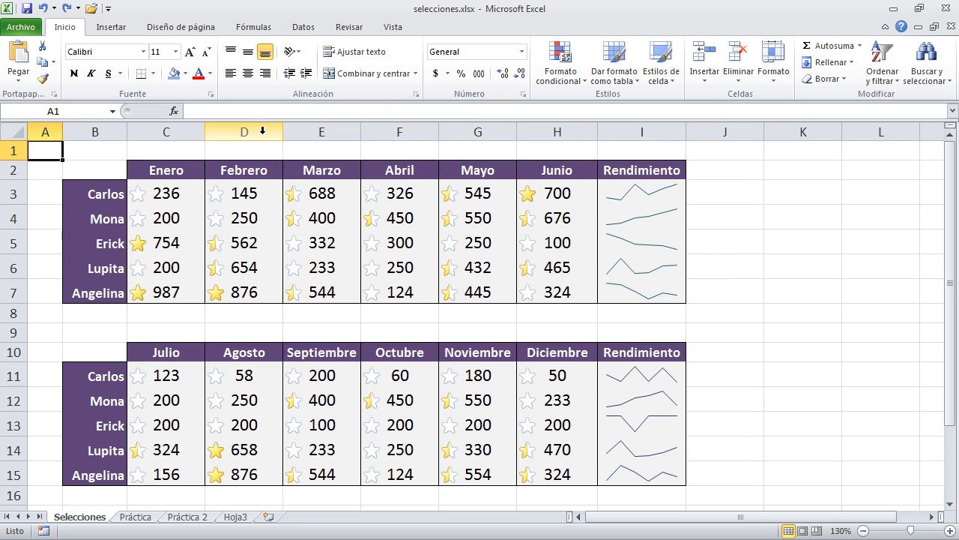
Select entire worksheet columns one at a time: E, G, I, E again and C, checking that column E's selection continues below the tables.
{"action": "left_click", "coordinate": [339, 131]}
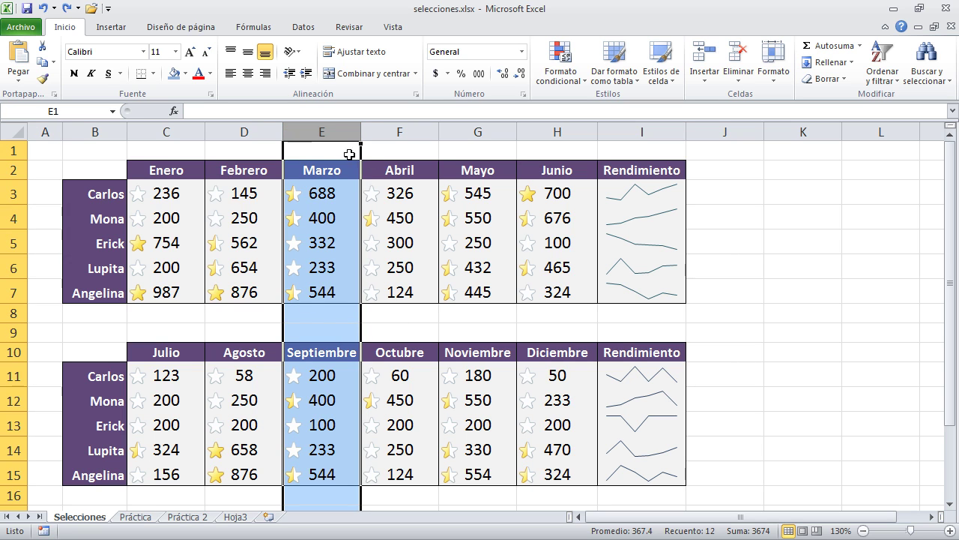
{"action": "scroll", "coordinate": [375, 296], "scroll_direction": "down", "scroll_amount": 12}
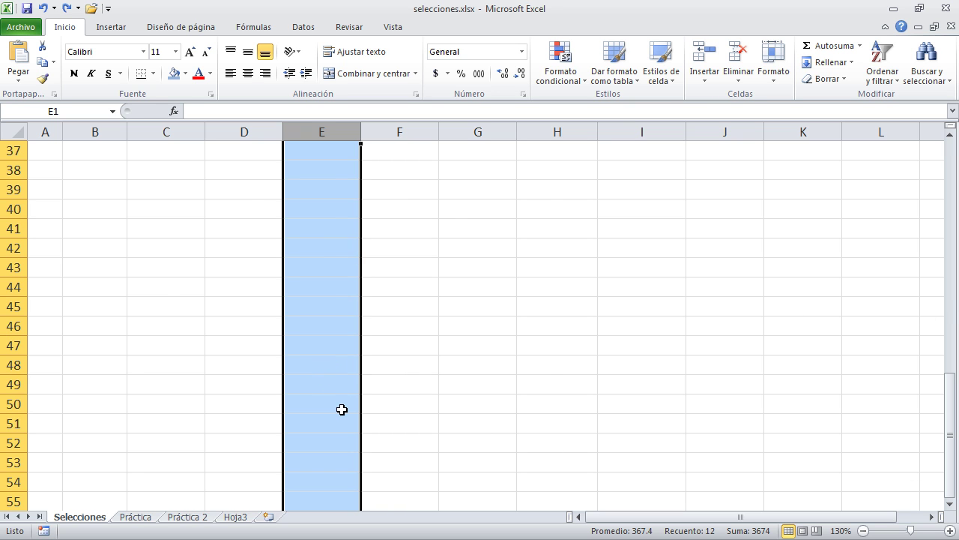
{"action": "scroll", "coordinate": [341, 410], "scroll_direction": "up", "scroll_amount": 12}
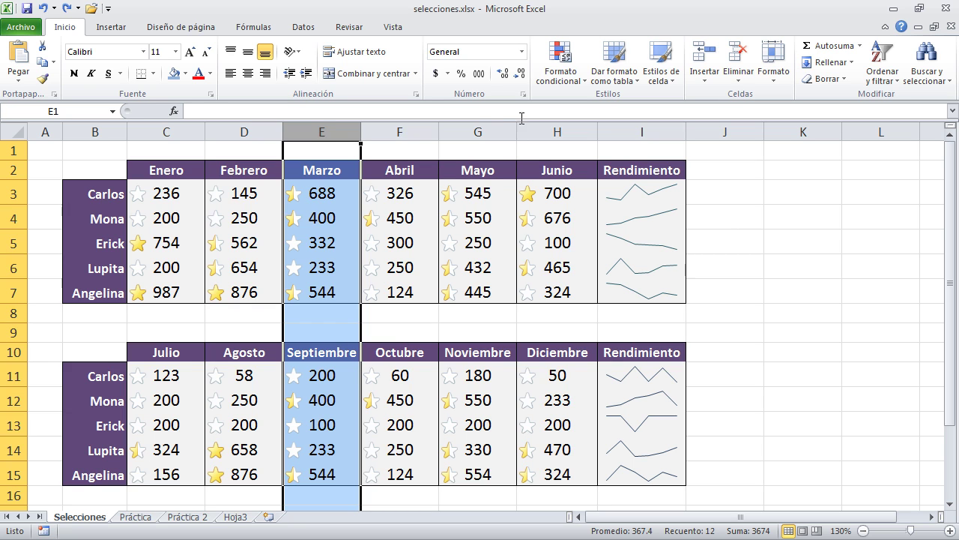
{"action": "left_click", "coordinate": [485, 127]}
{"action": "left_click", "coordinate": [620, 128]}
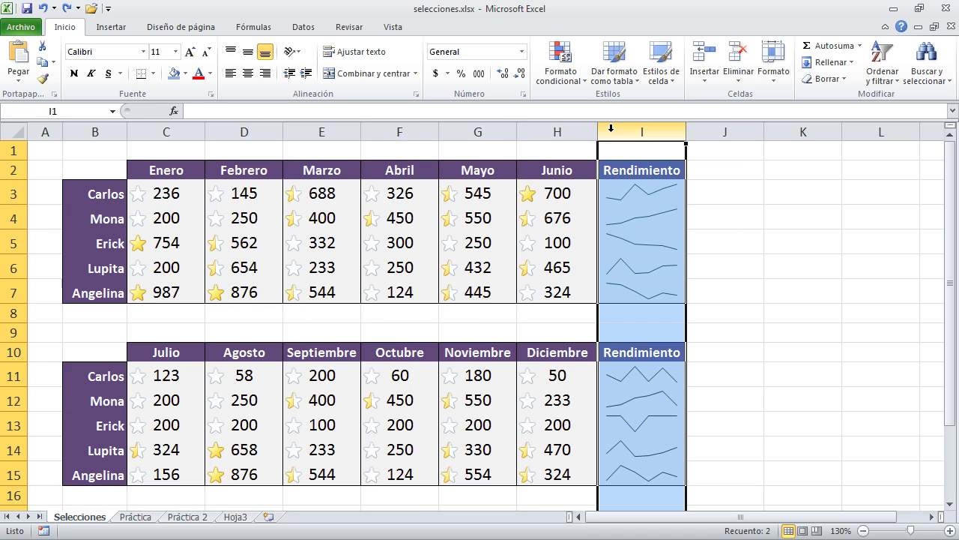
{"action": "left_click", "coordinate": [323, 131]}
{"action": "left_click", "coordinate": [163, 131]}
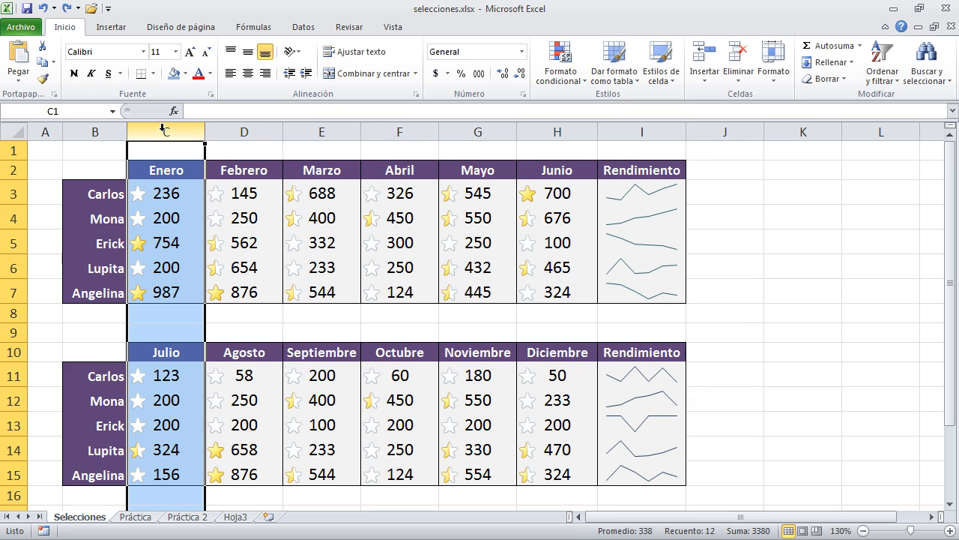
Select entire worksheet rows one at a time, including rows 7, 13, 12, 8, 5 and 4, and clear the selection at K10.
{"action": "left_click", "coordinate": [10, 219]}
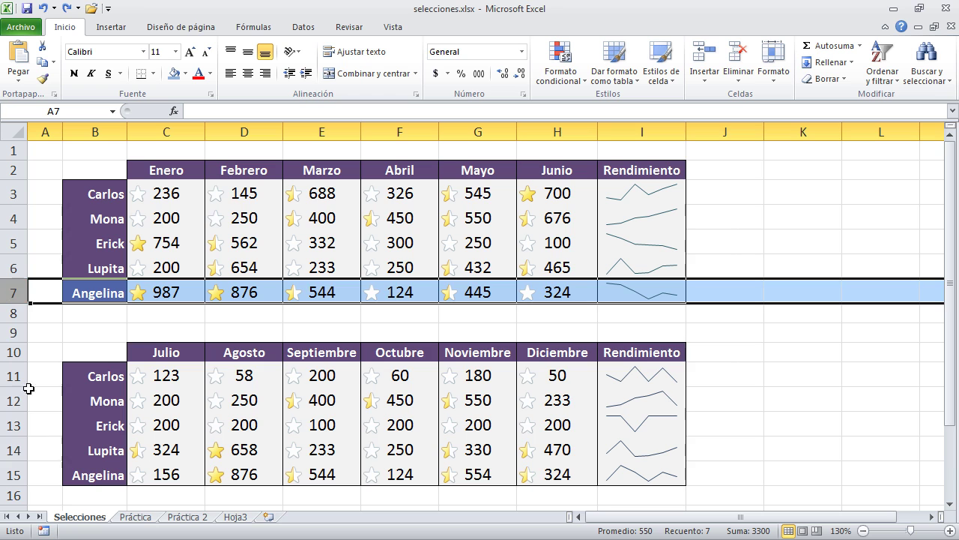
{"action": "left_click", "coordinate": [13, 425]}
{"action": "left_click", "coordinate": [10, 401]}
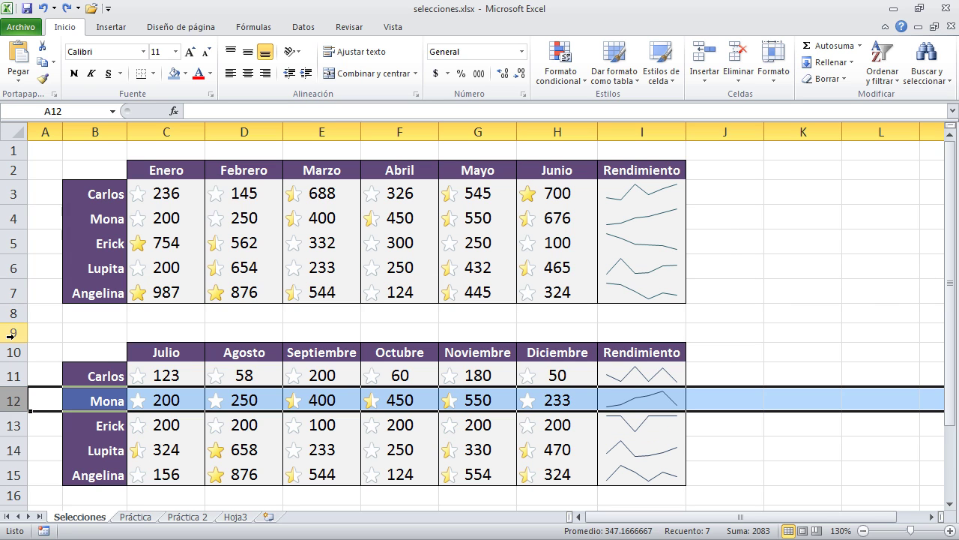
{"action": "left_click", "coordinate": [12, 314]}
{"action": "left_click", "coordinate": [10, 293]}
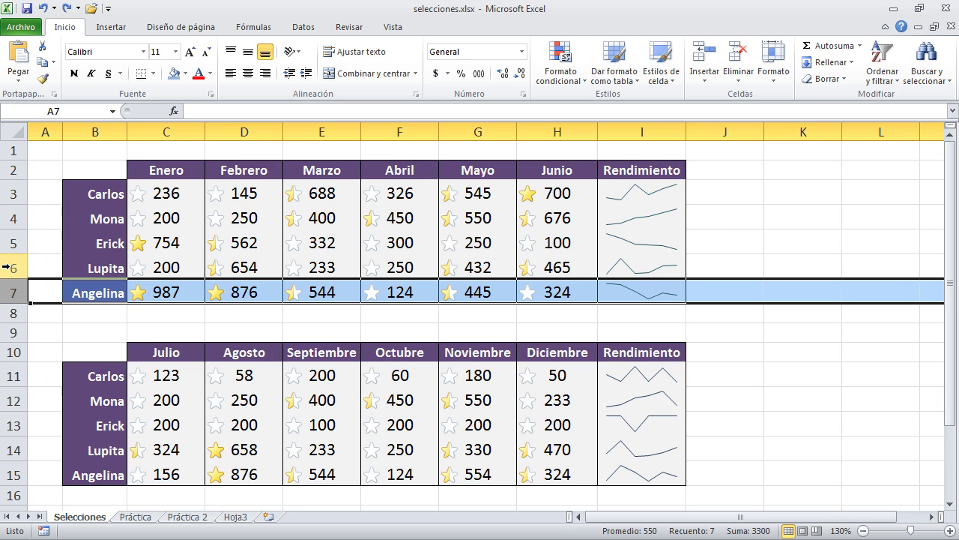
{"action": "left_click", "coordinate": [11, 243]}
{"action": "left_click", "coordinate": [9, 216]}
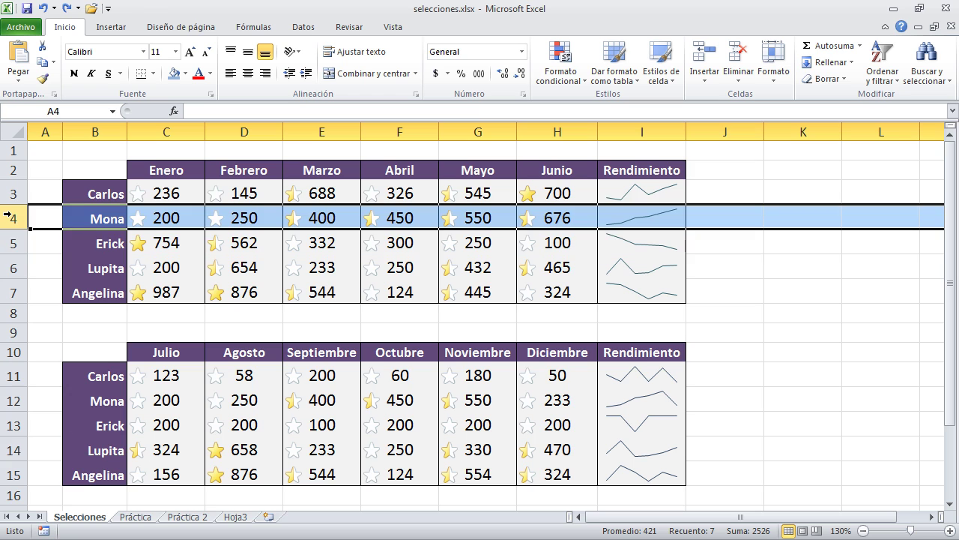
{"action": "left_click", "coordinate": [766, 351]}
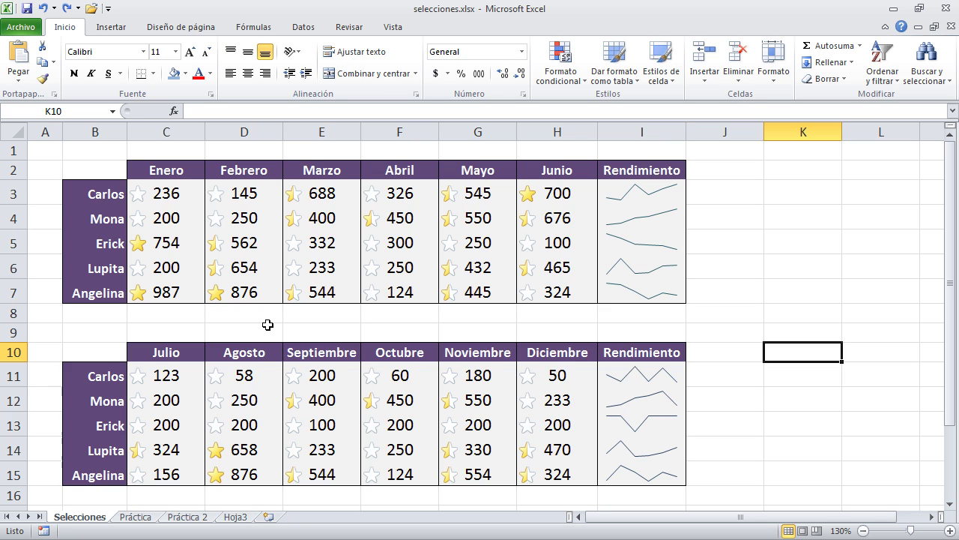
Add the entire non-adjacent columns H, F, D and B to one multiple selection.
{"action": "left_click", "coordinate": [562, 133], "text": "ctrl"}
{"action": "left_click", "coordinate": [389, 132], "text": "ctrl"}
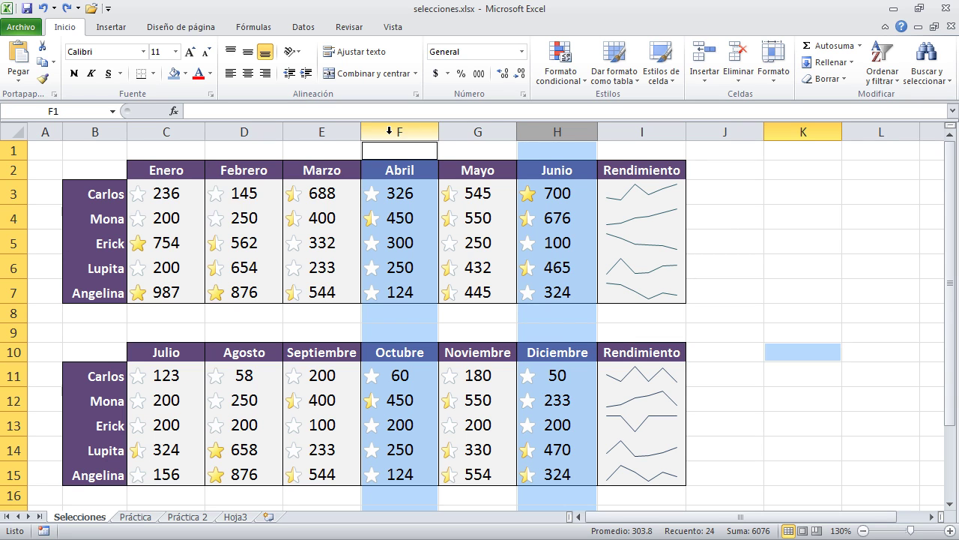
{"action": "left_click", "coordinate": [244, 132], "text": "ctrl"}
{"action": "left_click", "coordinate": [92, 132], "text": "ctrl"}
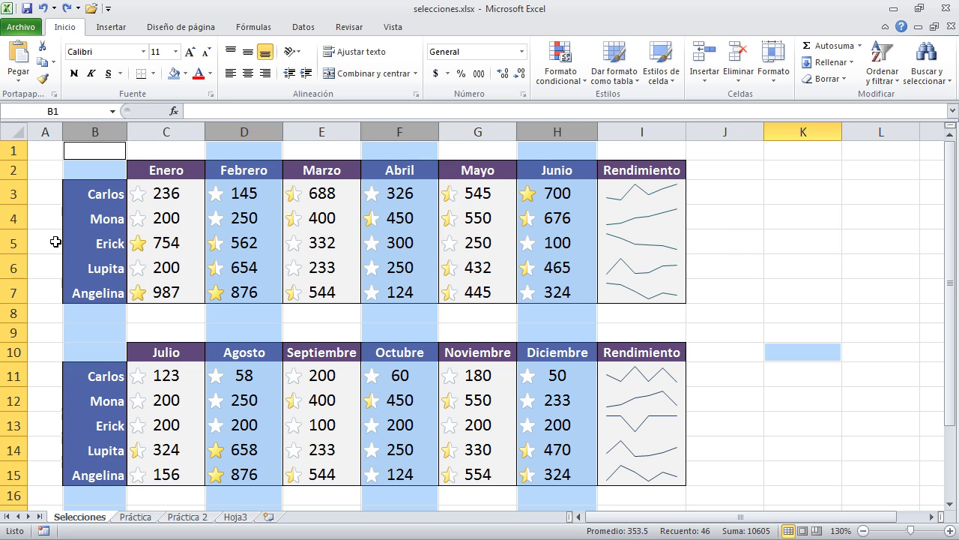
Replace the selection with the entire non-adjacent rows 3, 6, 11 and 14 as one multiple selection.
{"action": "left_click", "coordinate": [14, 194]}
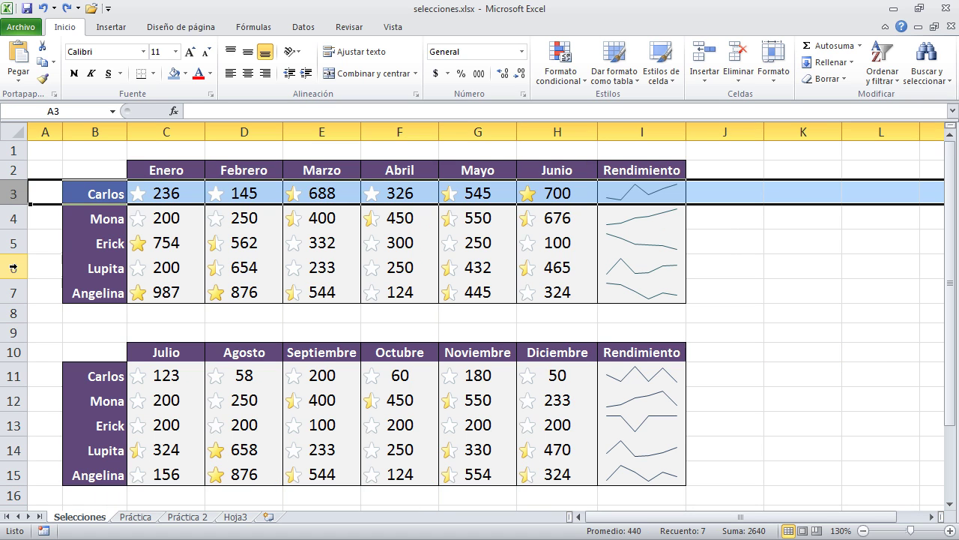
{"action": "left_click", "coordinate": [13, 268], "text": "ctrl"}
{"action": "left_click", "coordinate": [12, 375], "text": "ctrl"}
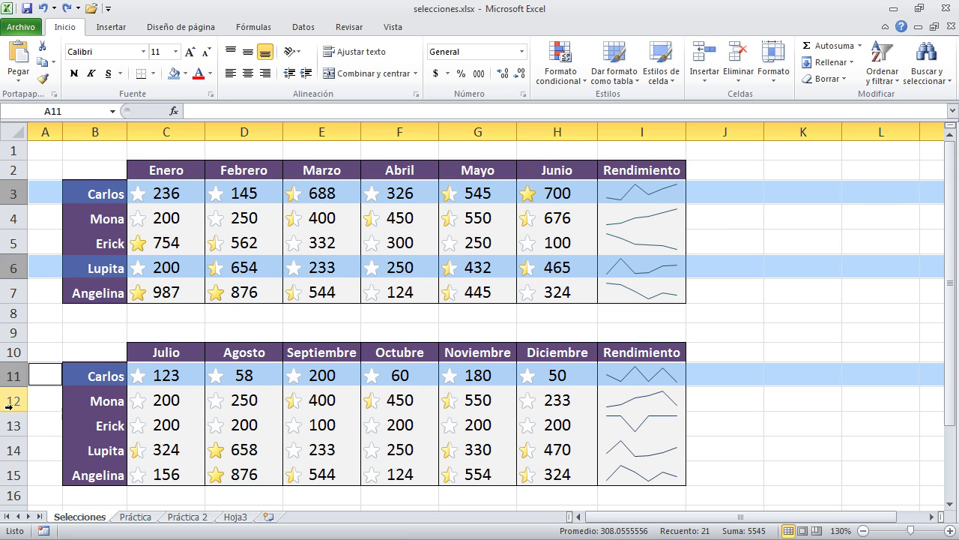
{"action": "left_click", "coordinate": [12, 451], "text": "ctrl"}
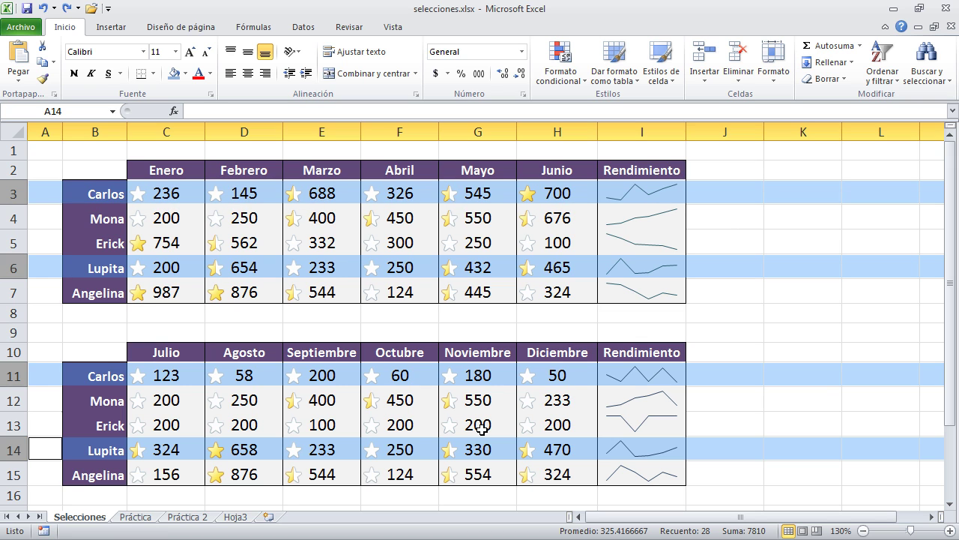
Add the entire columns D, F and H to the selected rows, and clear the selection by choosing cell J3.
{"action": "left_click", "coordinate": [248, 127], "text": "ctrl"}
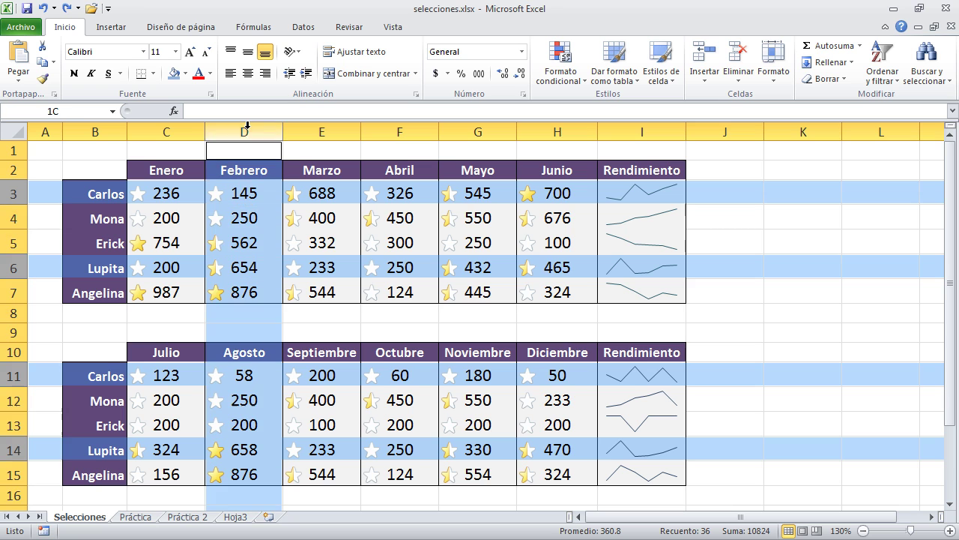
{"action": "left_click", "coordinate": [403, 129], "text": "ctrl"}
{"action": "left_click", "coordinate": [557, 129], "text": "ctrl"}
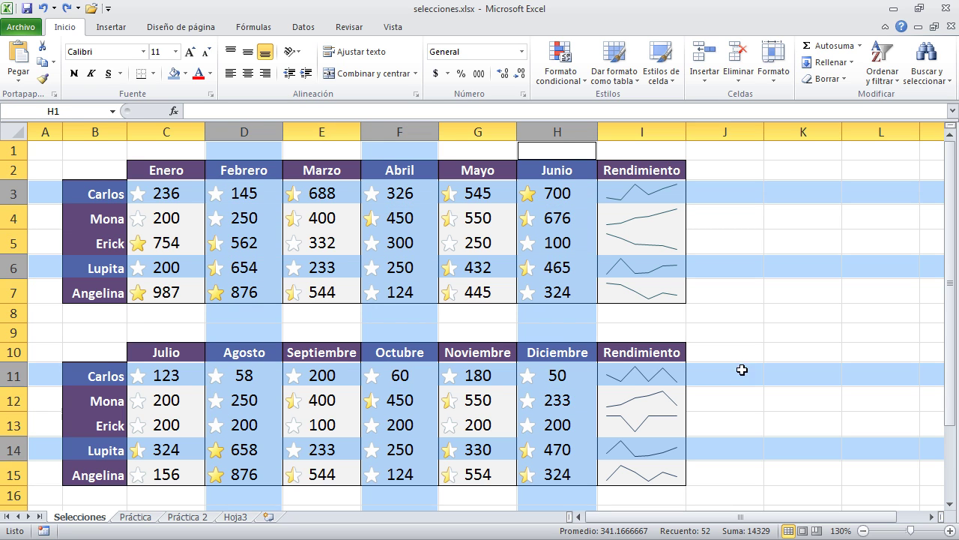
{"action": "left_click", "coordinate": [748, 196]}
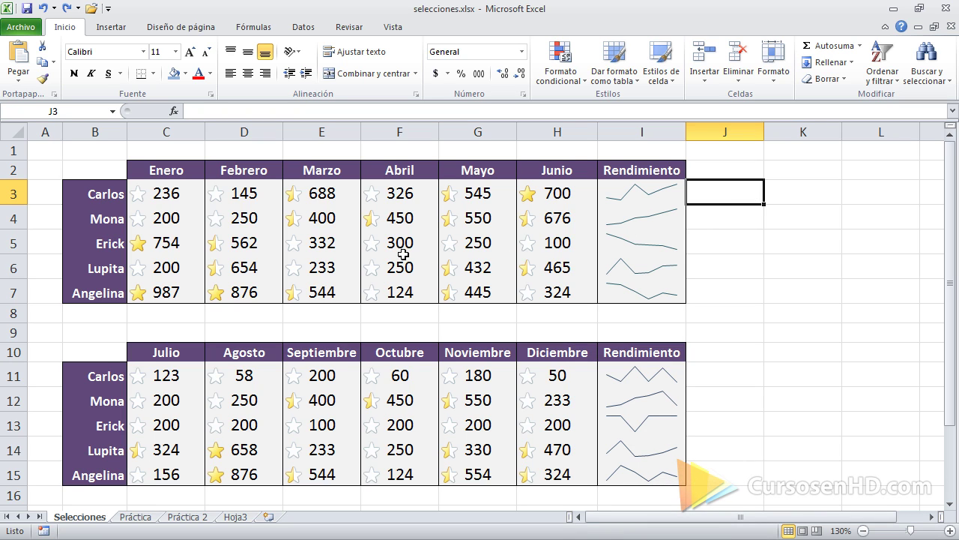
Select the entire Enero–Junio table starting from cell E5, and clear the selection by choosing cell H3.
{"action": "left_click", "coordinate": [322, 247]}
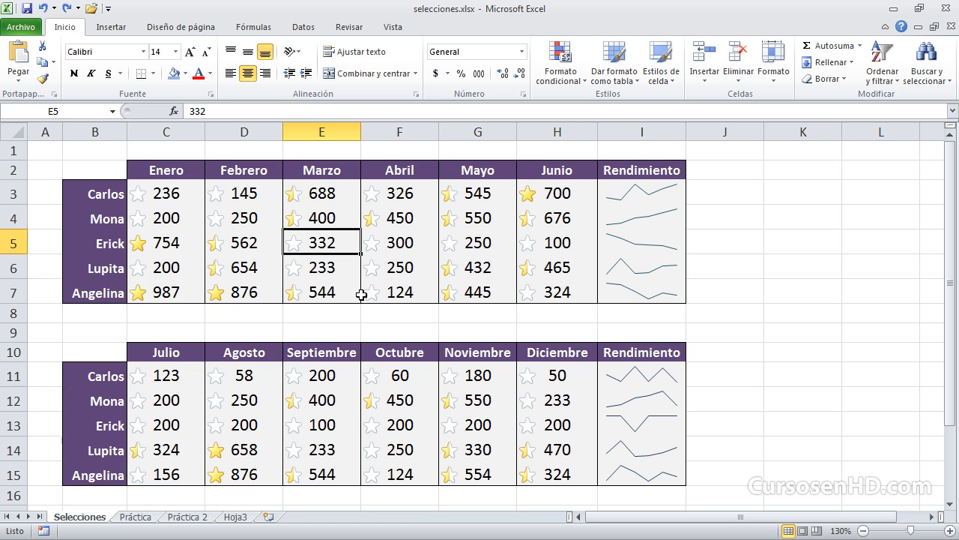
{"action": "key", "text": "ctrl+a"}
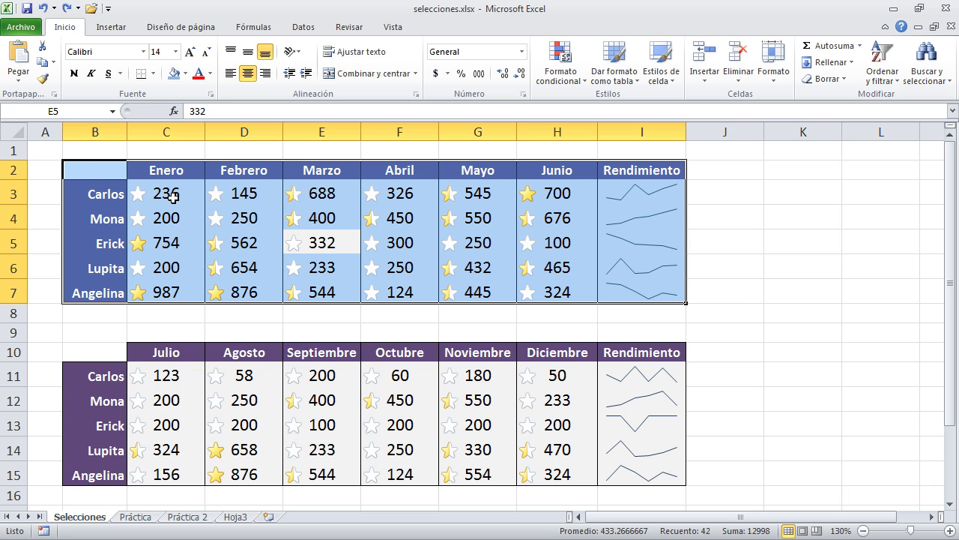
{"action": "left_click", "coordinate": [491, 244]}
{"action": "left_click", "coordinate": [552, 189]}
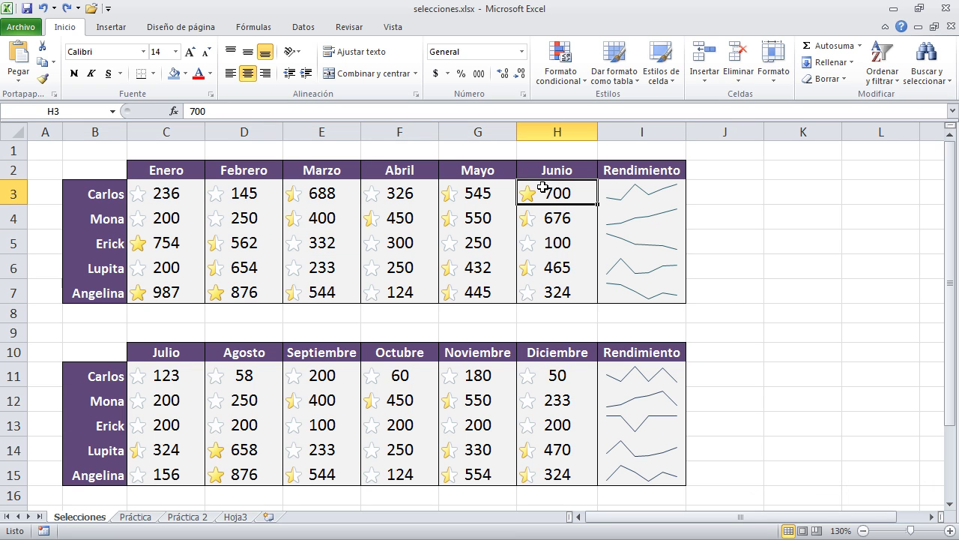
Select the entire upper table starting from the Mayo header cell, and replace the selection with individual month headers, ending on Enero.
{"action": "left_click", "coordinate": [477, 171]}
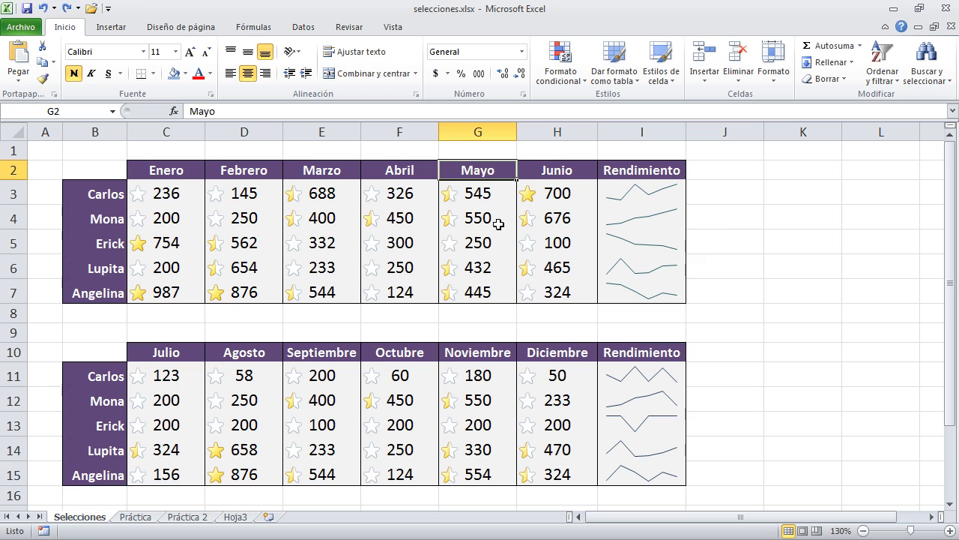
{"action": "key", "text": "ctrl+e"}
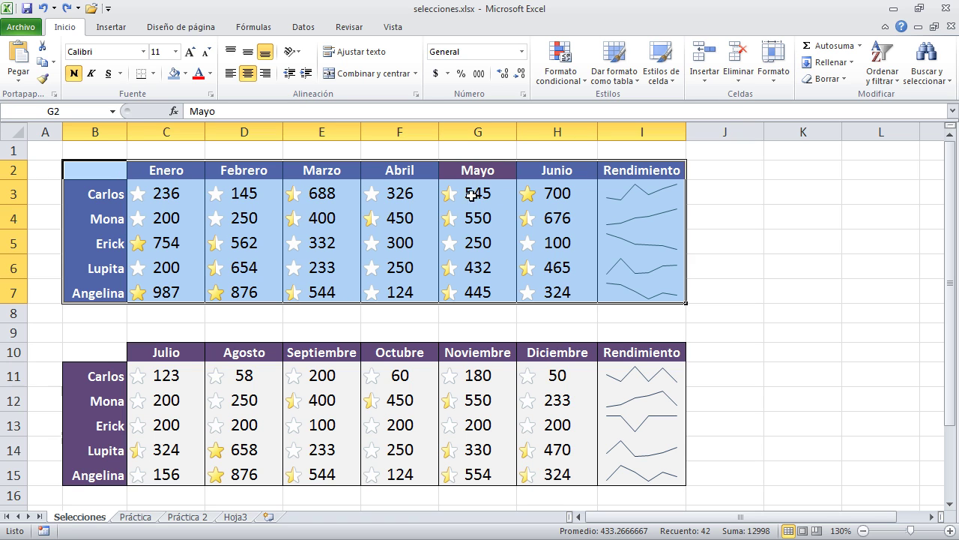
{"action": "left_click", "coordinate": [482, 173]}
{"action": "left_click", "coordinate": [398, 171]}
{"action": "left_click", "coordinate": [241, 173]}
{"action": "left_click", "coordinate": [160, 170]}
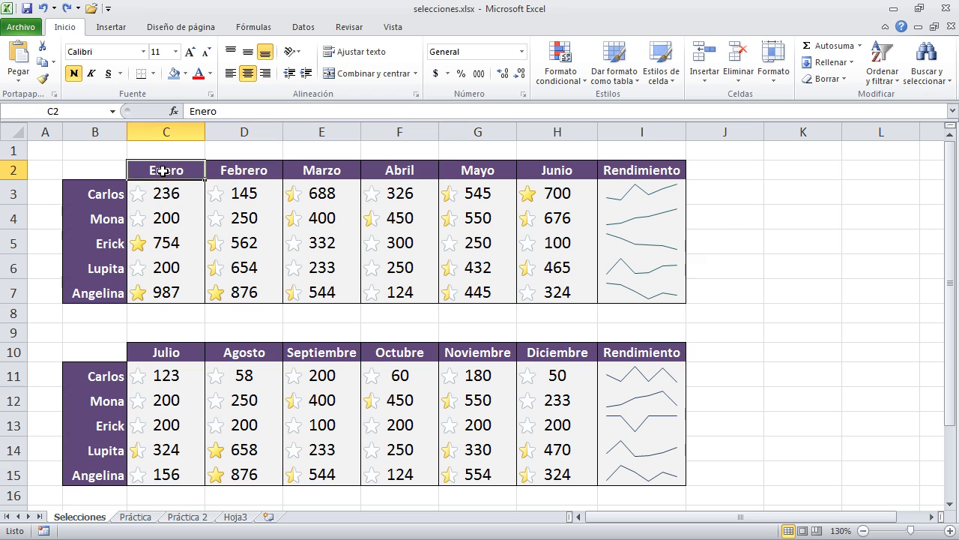
Select every cell of the worksheet starting from the empty cell K5, and clear the selection at J8.
{"action": "left_click_drag", "start_coordinate": [180, 150], "coordinate": [188, 313]}
{"action": "left_click", "coordinate": [801, 241]}
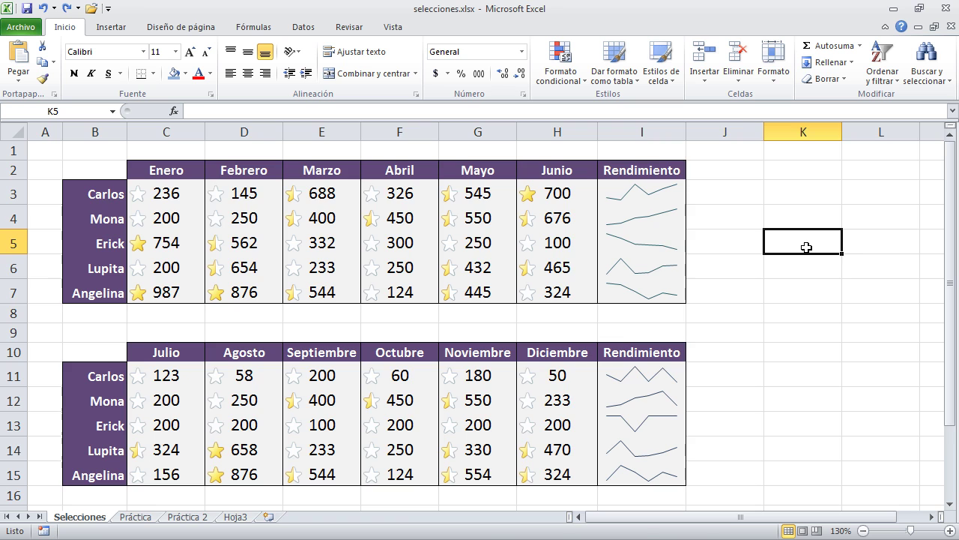
{"action": "key", "text": "ctrl+e"}
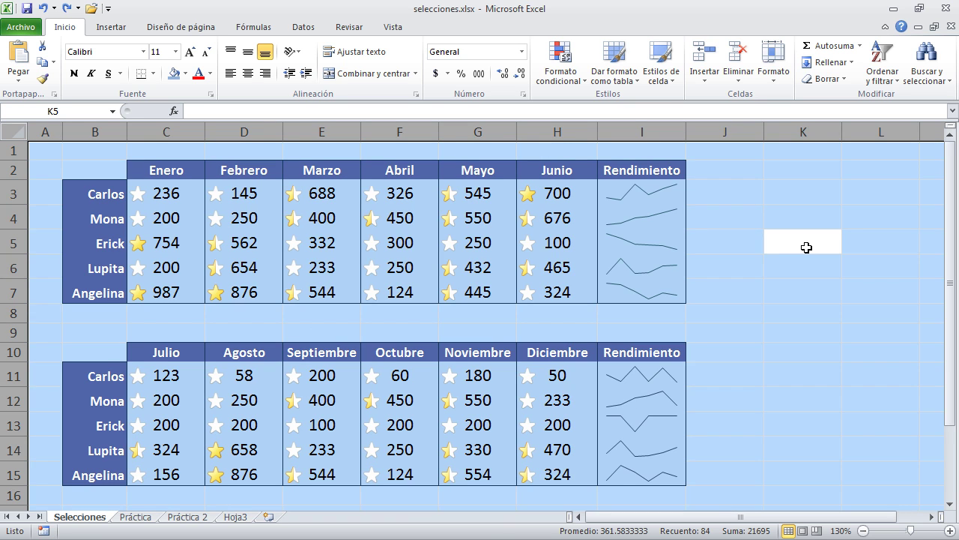
{"action": "left_click", "coordinate": [750, 313]}
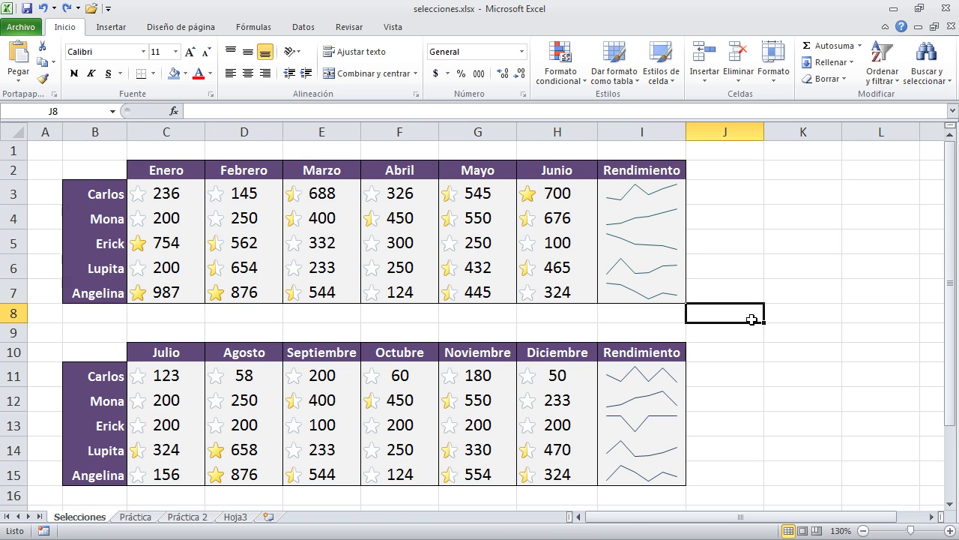
Select the whole worksheet from cell K5, preview the Adobe Gothic Std B font without applying it, and choose cell J3.
{"action": "left_click", "coordinate": [734, 221]}
{"action": "left_click", "coordinate": [804, 246]}
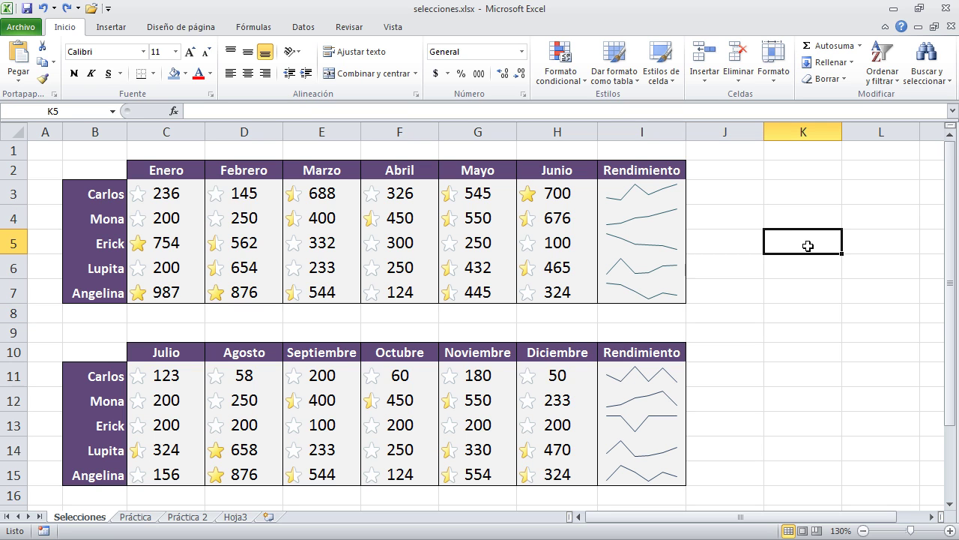
{"action": "key", "text": "ctrl+e"}
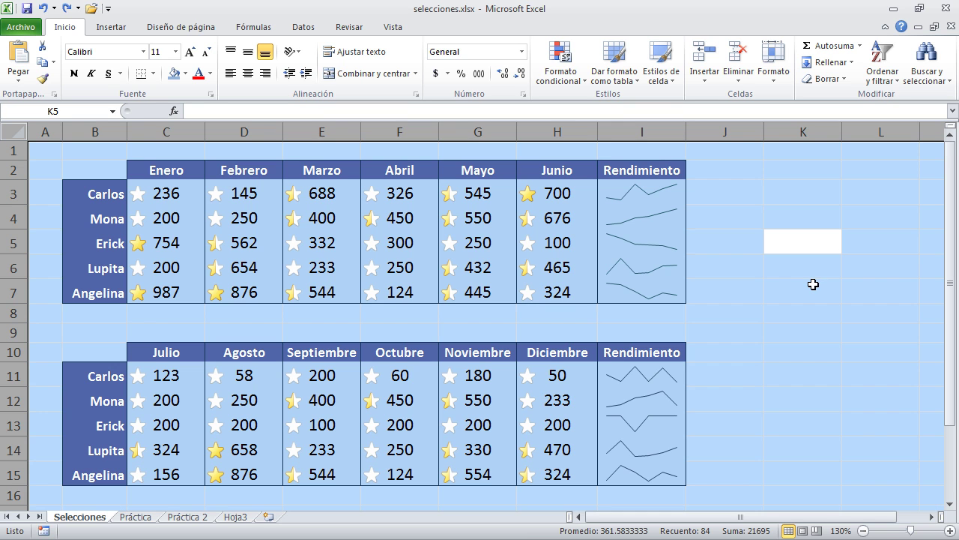
{"action": "left_click", "coordinate": [143, 51]}
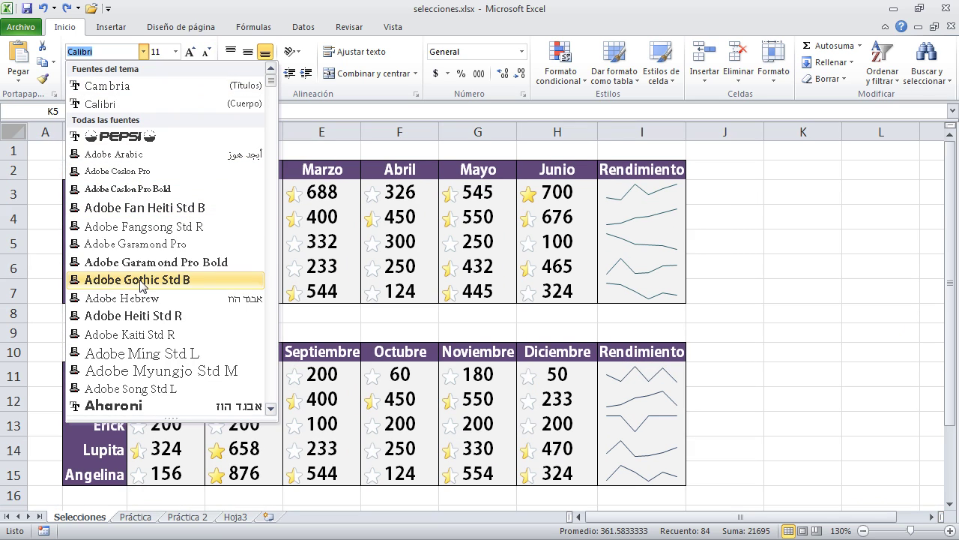
{"action": "left_click", "coordinate": [750, 195]}
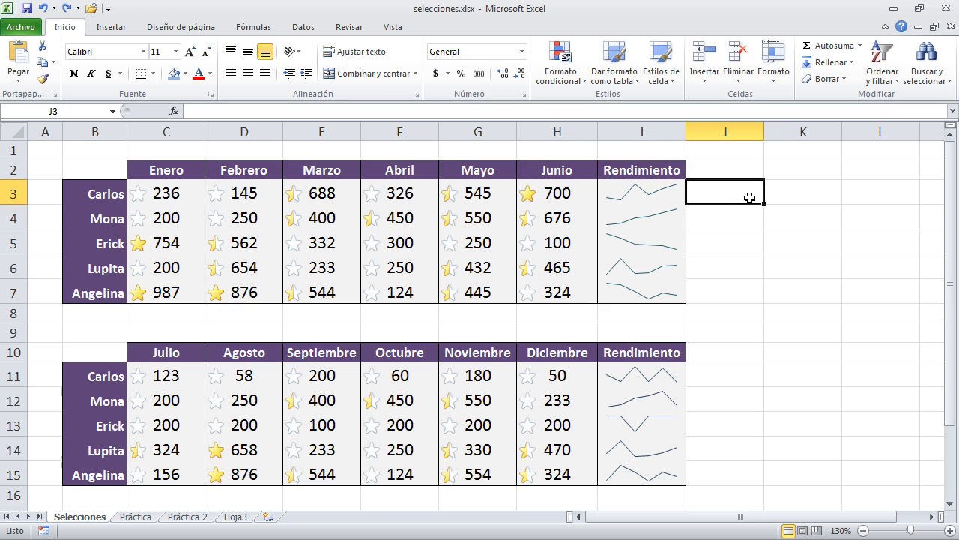
Select the entire column F starting from cell F6, and replace it with the entire column C starting from cell C5.
{"action": "left_click", "coordinate": [323, 249]}
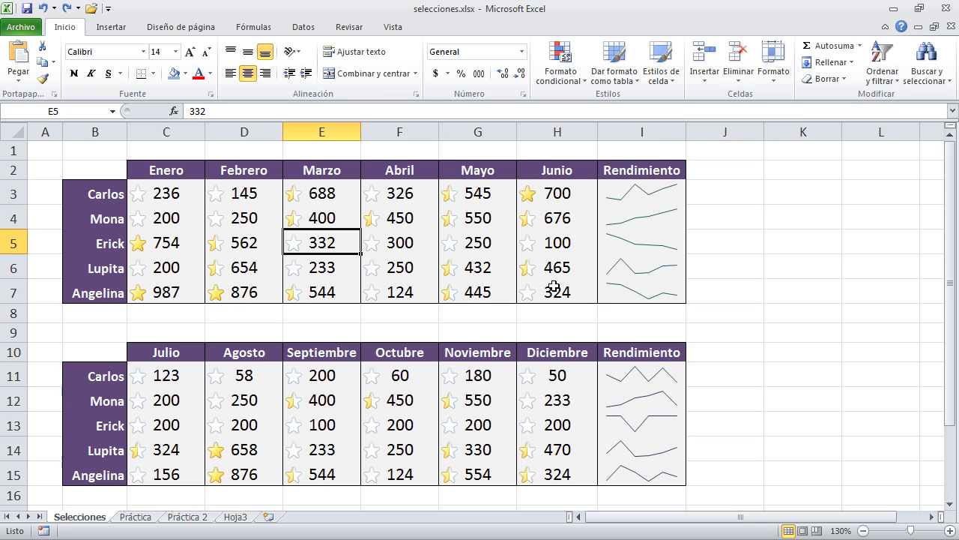
{"action": "key", "text": "Right"}
{"action": "key", "text": "Down"}
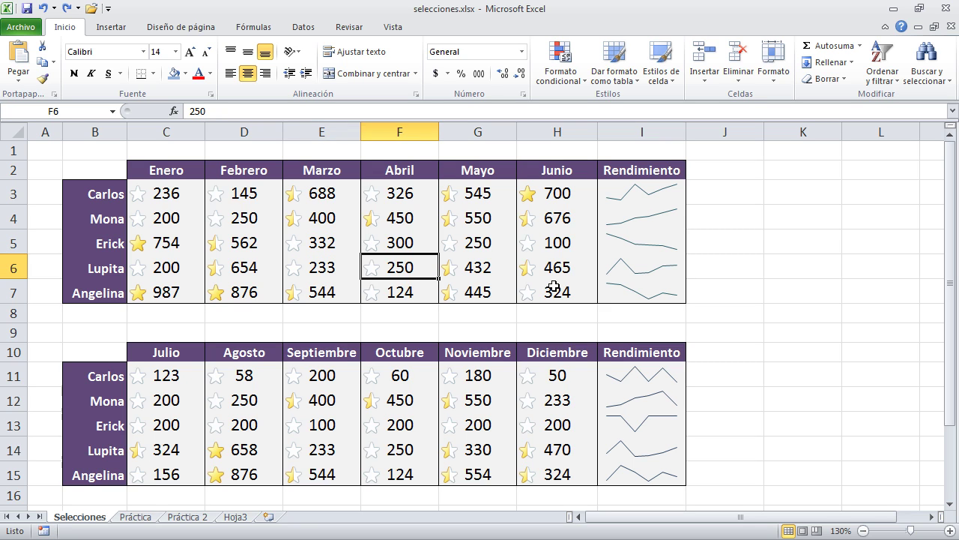
{"action": "key", "text": "ctrl+space"}
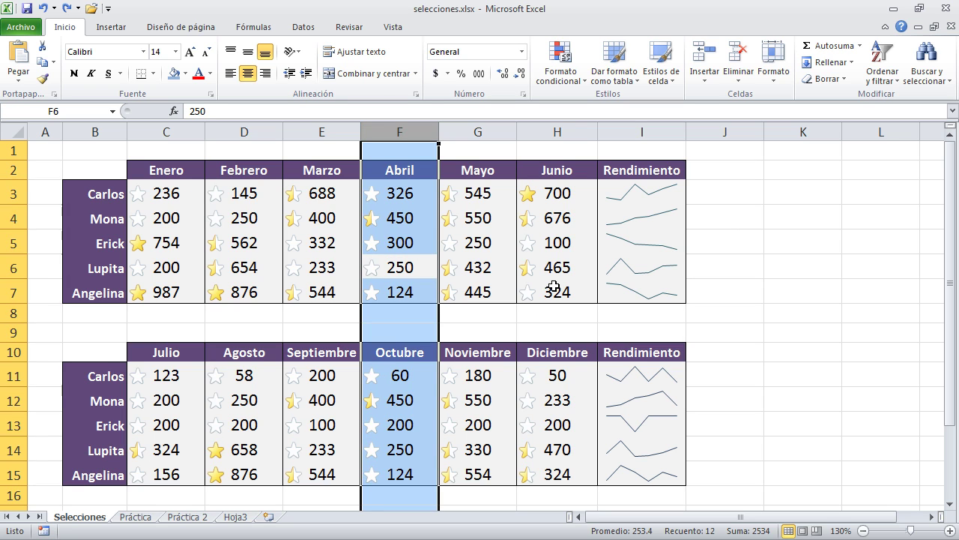
{"action": "left_click", "coordinate": [174, 247]}
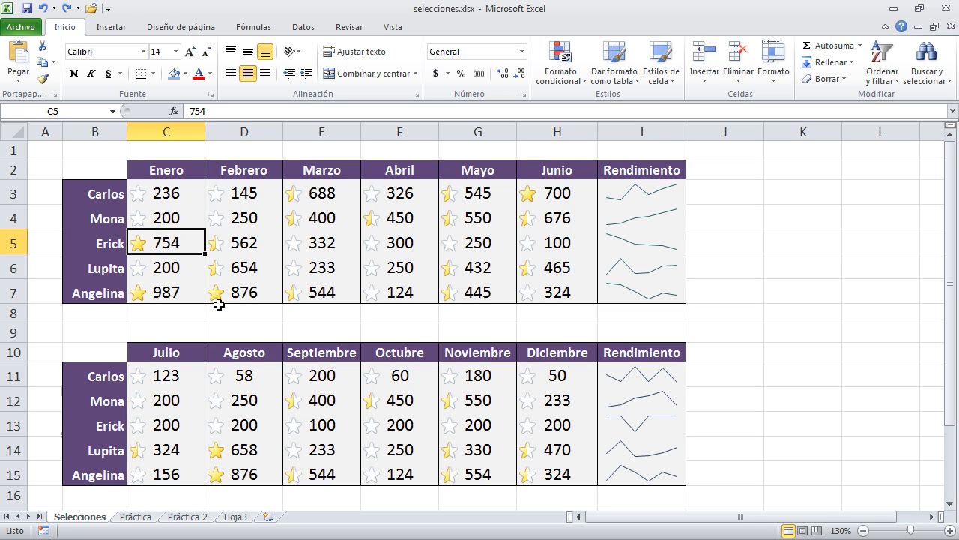
{"action": "key", "text": "ctrl+space"}
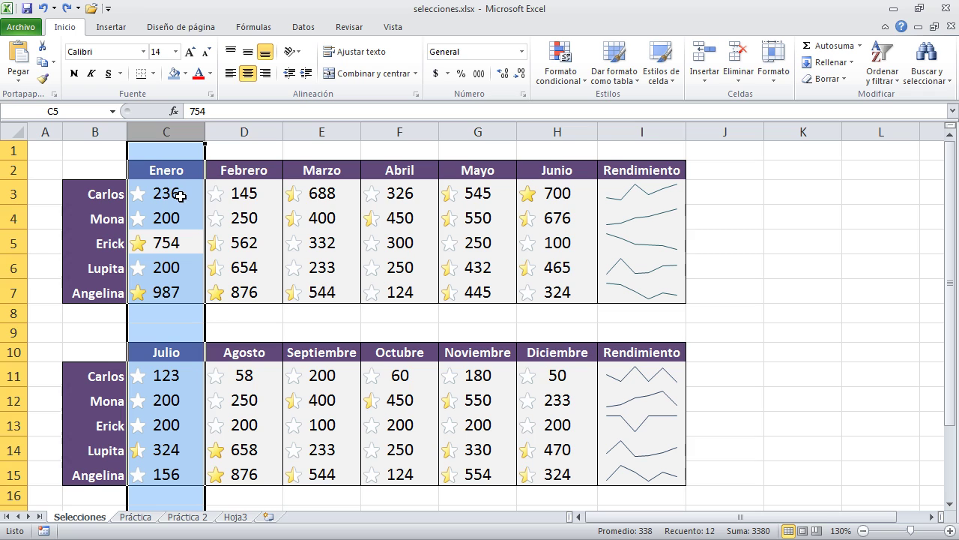
Select the entire row 5 starting from cell E5, and clear the selection by choosing cell D12.
{"action": "left_click", "coordinate": [328, 244]}
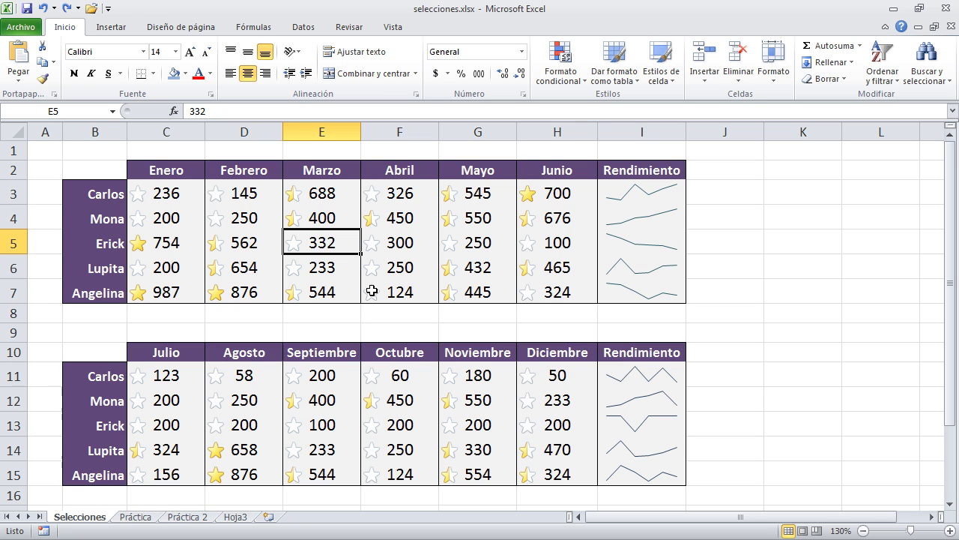
{"action": "key", "text": "shift+space"}
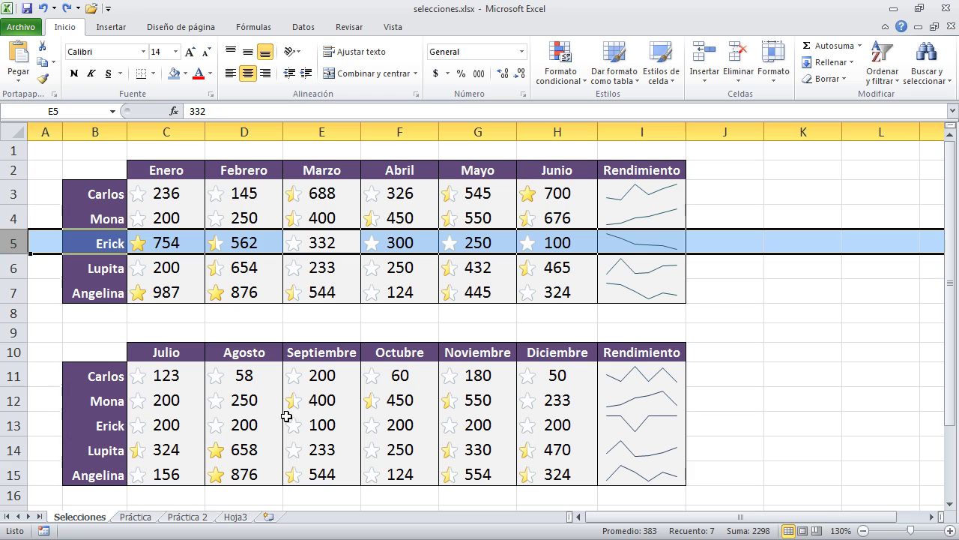
{"action": "left_click", "coordinate": [244, 409]}
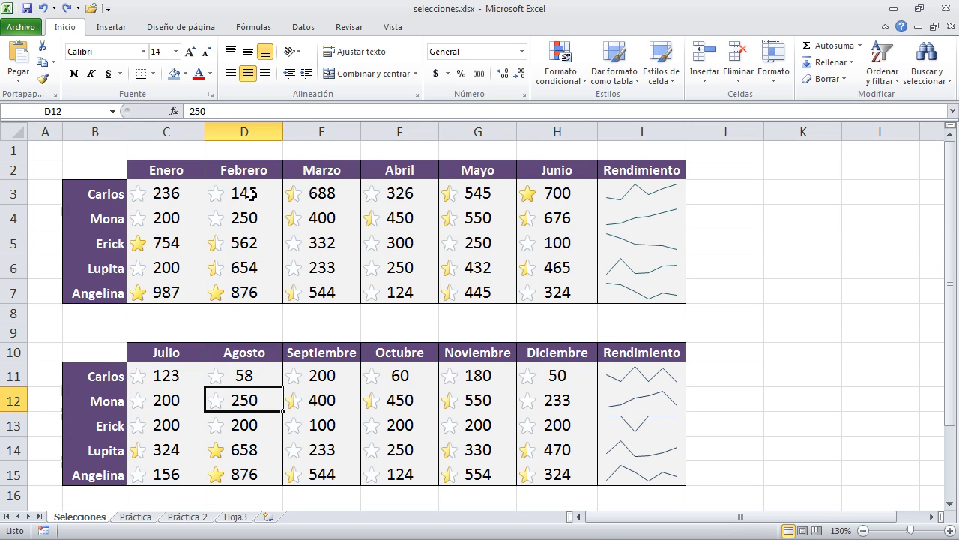
Select the whole worksheet with A1 as the active cell, and clear the selection by choosing cell K6.
{"action": "left_click", "coordinate": [21, 135]}
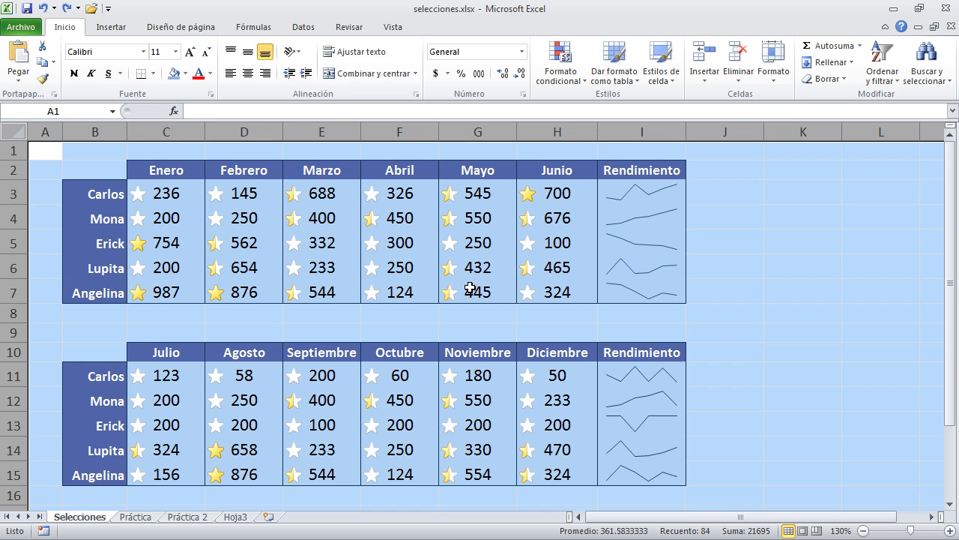
{"action": "left_click", "coordinate": [364, 321]}
{"action": "left_click", "coordinate": [782, 282]}
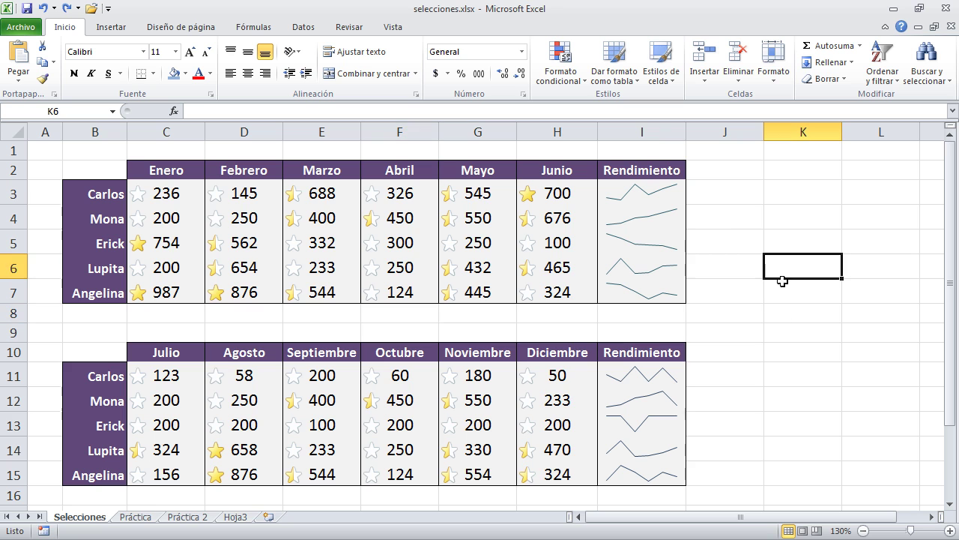
Select all worksheet cells again from the active cell K6, and reduce the selection to K6 alone.
{"action": "key", "text": "ctrl+e"}
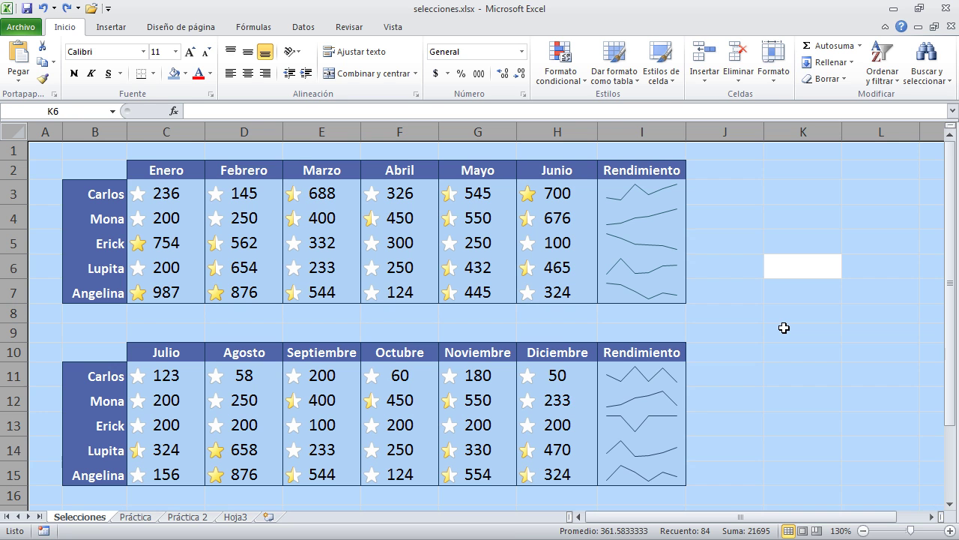
{"action": "left_click", "coordinate": [754, 234]}
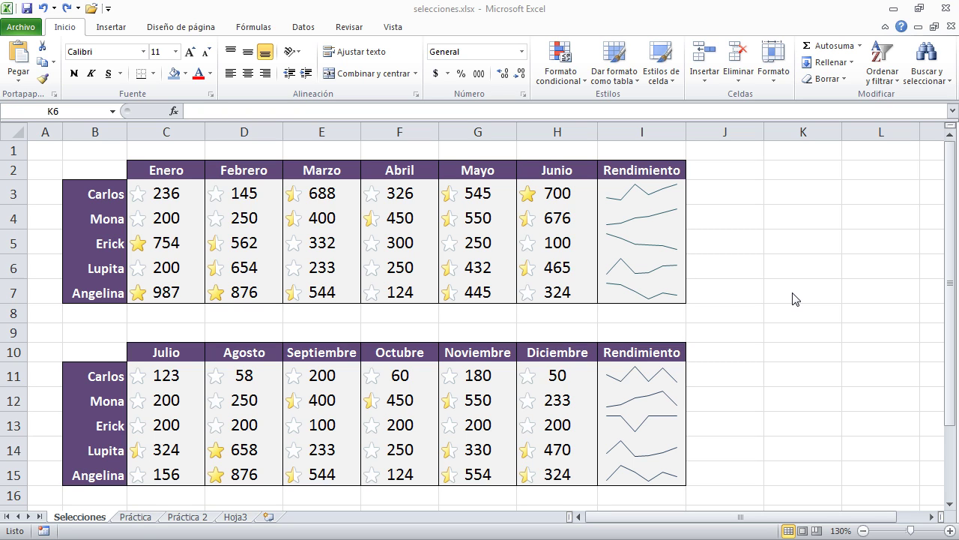
{"action": "left_click", "coordinate": [330, 15]}
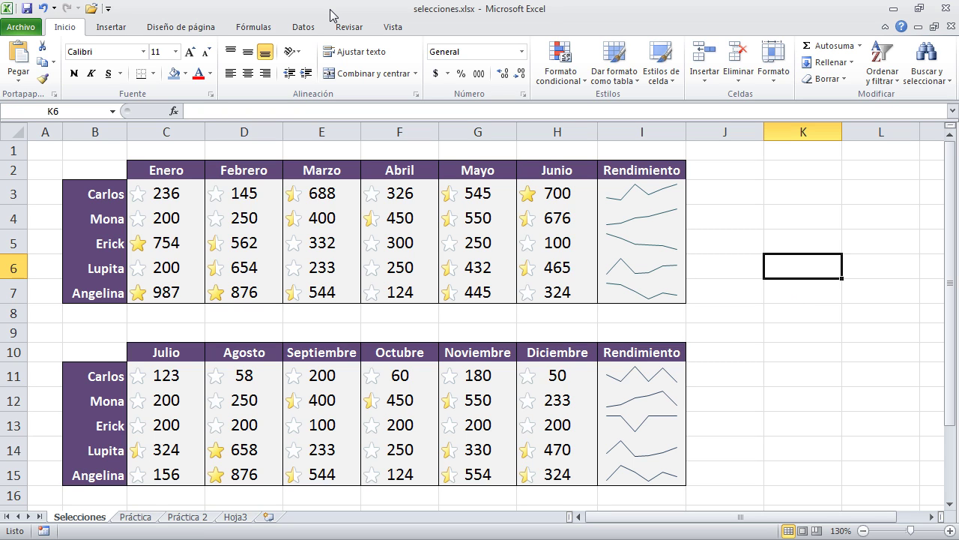